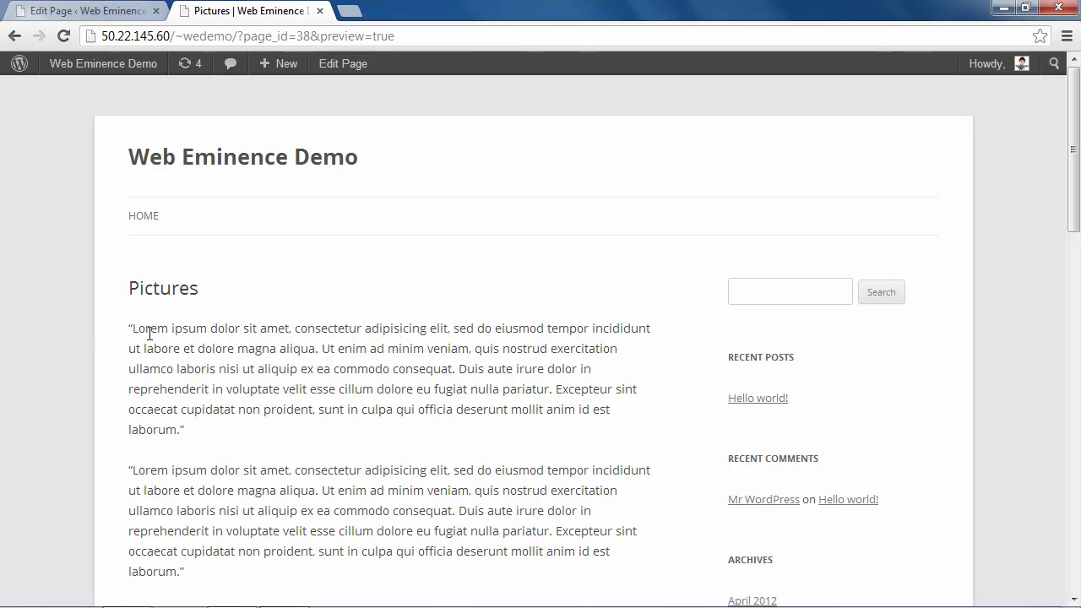
- Scroll up and down through the Pictures page preview to review its content
scroll(164, 343, "down", 2)
scroll(164, 346, "down", 6)
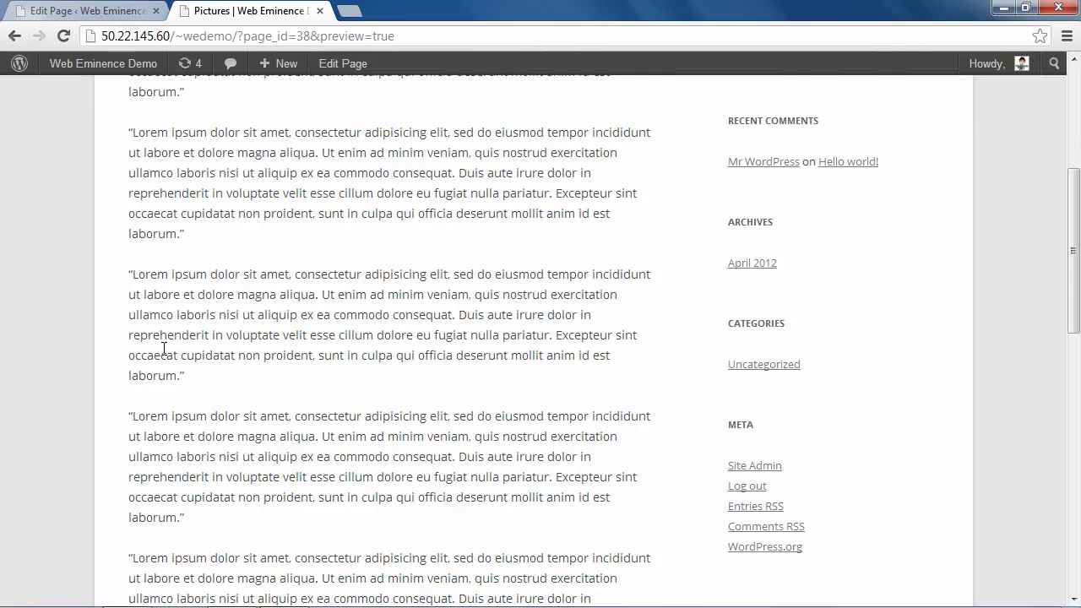
scroll(212, 448, "up", 4)
scroll(211, 452, "up", 4)
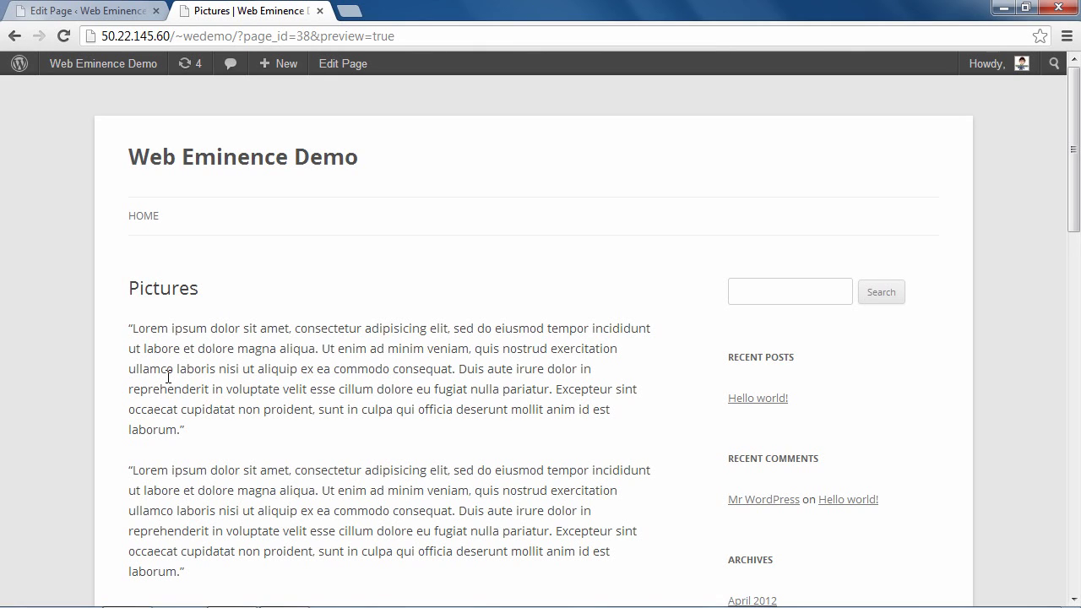
scroll(168, 377, "down", 1)
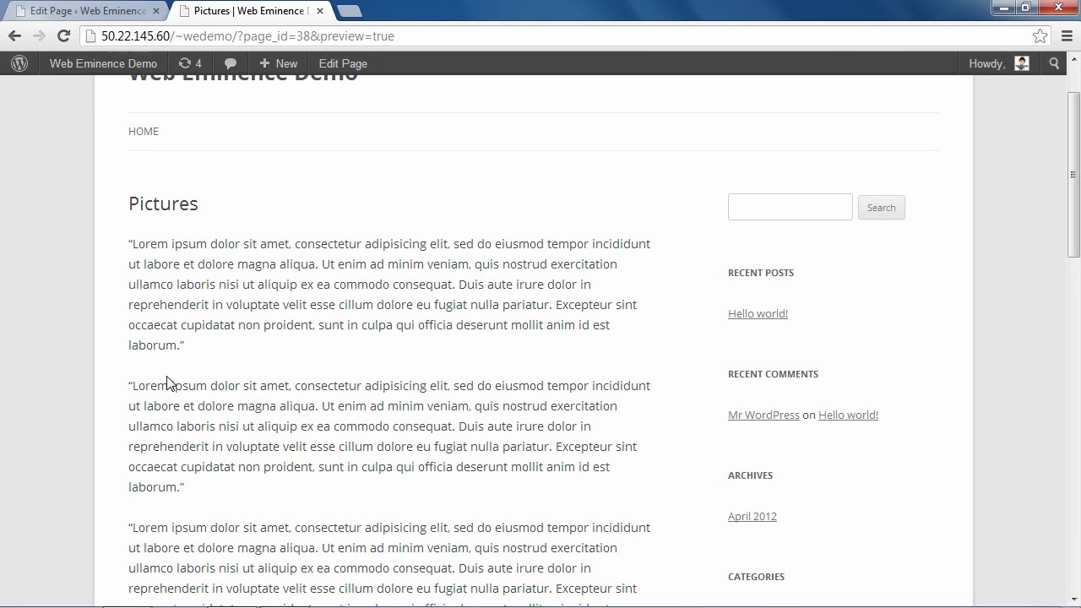
scroll(168, 377, "up", 1)
- Return to the Pictures page editor and open Insert Media on the Upload Files panel
left_click(106, 15)
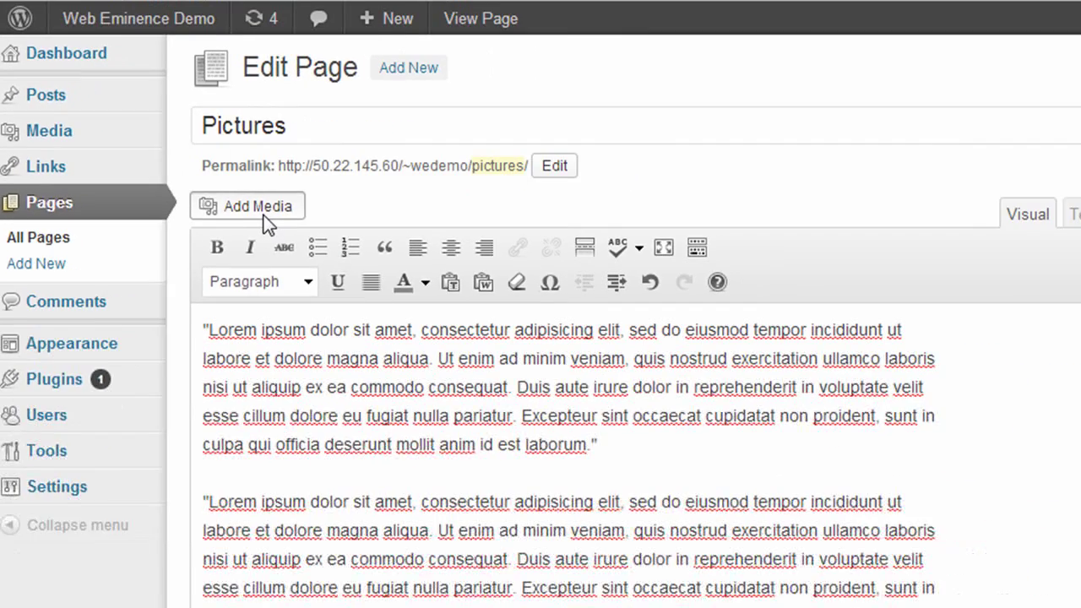
left_click(263, 213)
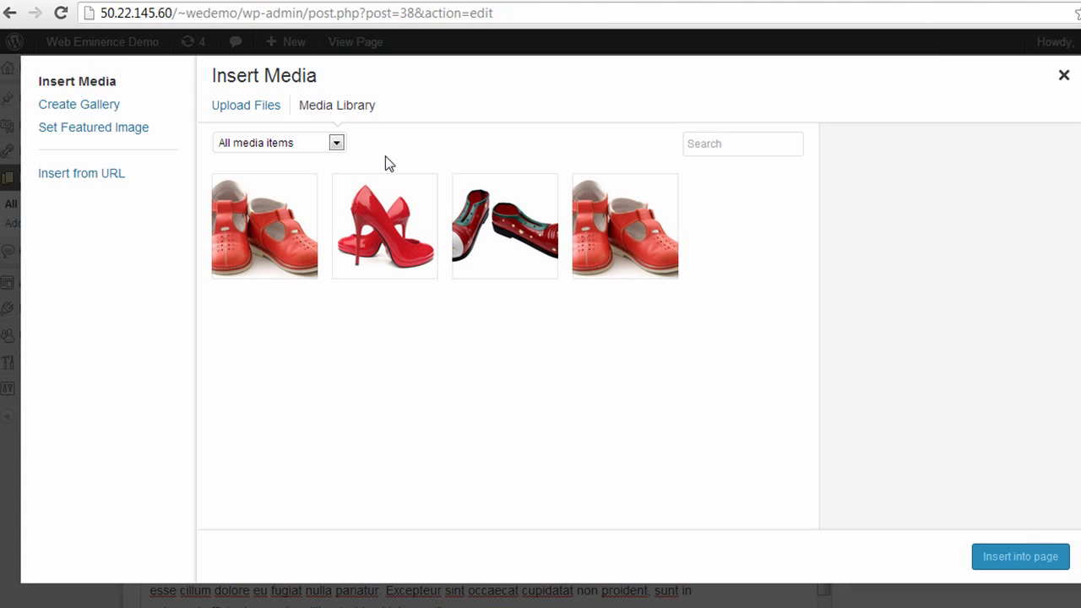
left_click(262, 114)
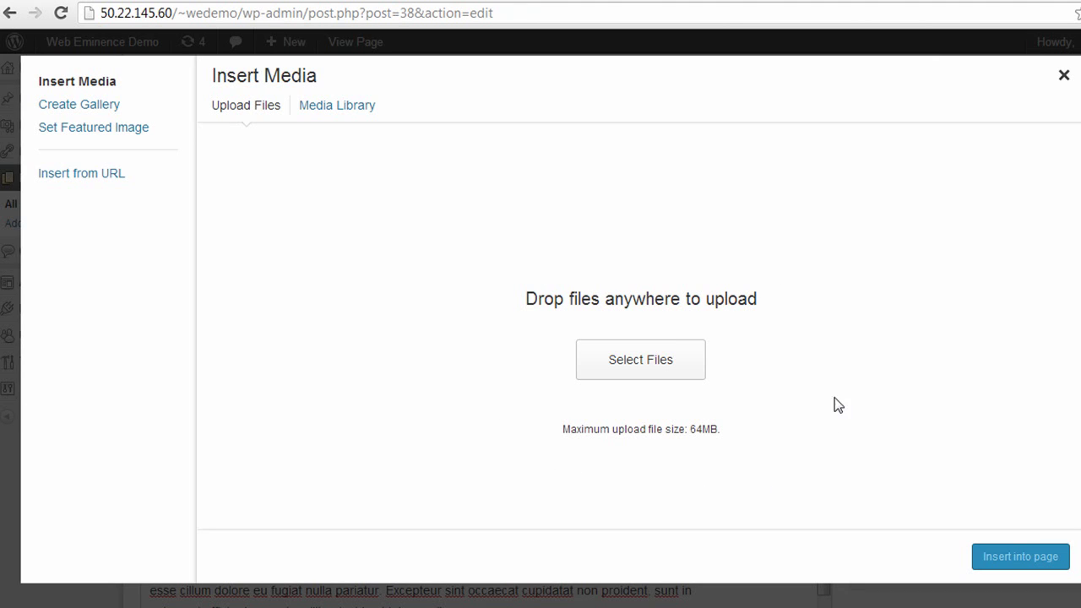
- Upload high-heels1.jpg (432 × 396) from the shoes folder into the media library
left_click(633, 378)
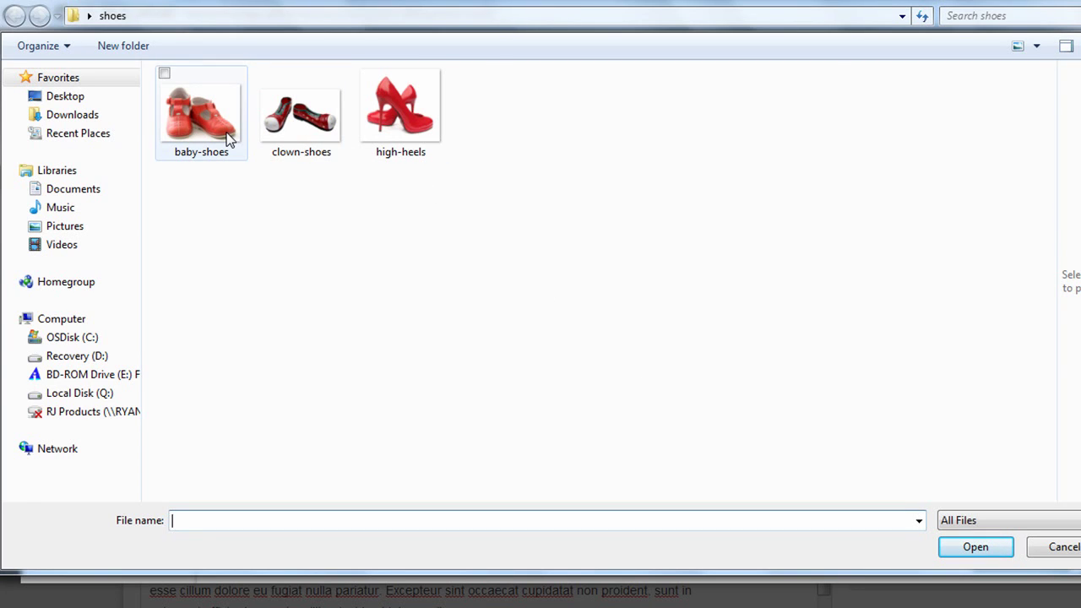
left_click(378, 142)
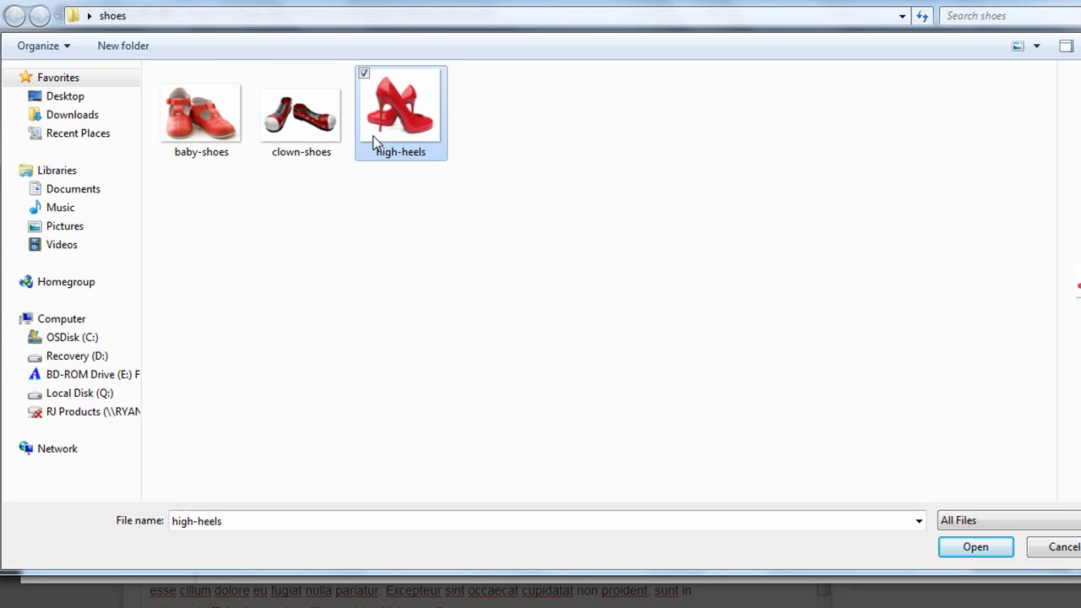
left_click(991, 546)
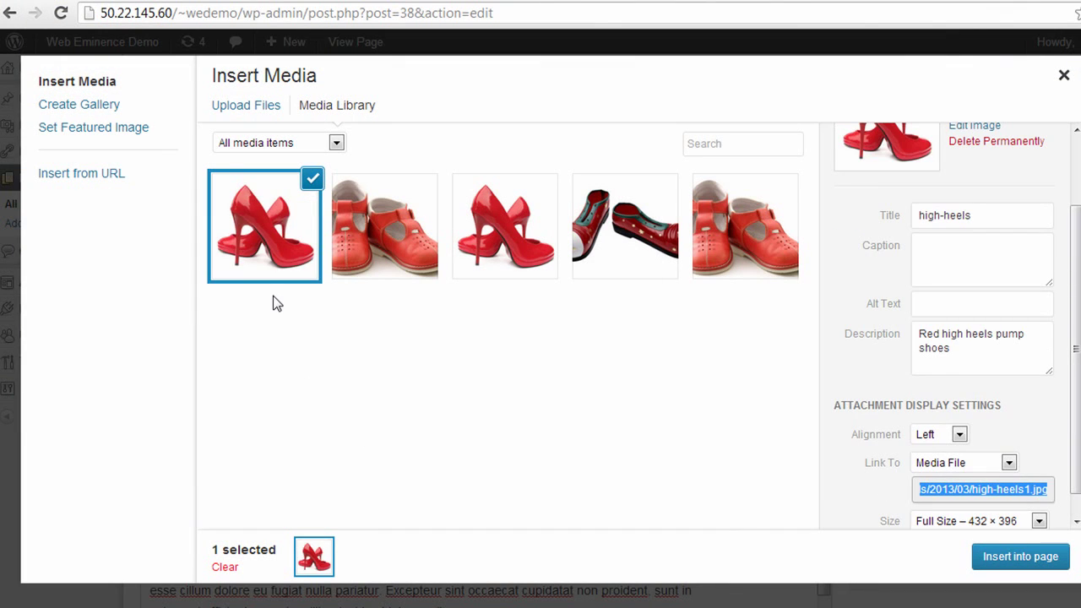
left_click_drag(1074, 304, 1075, 234)
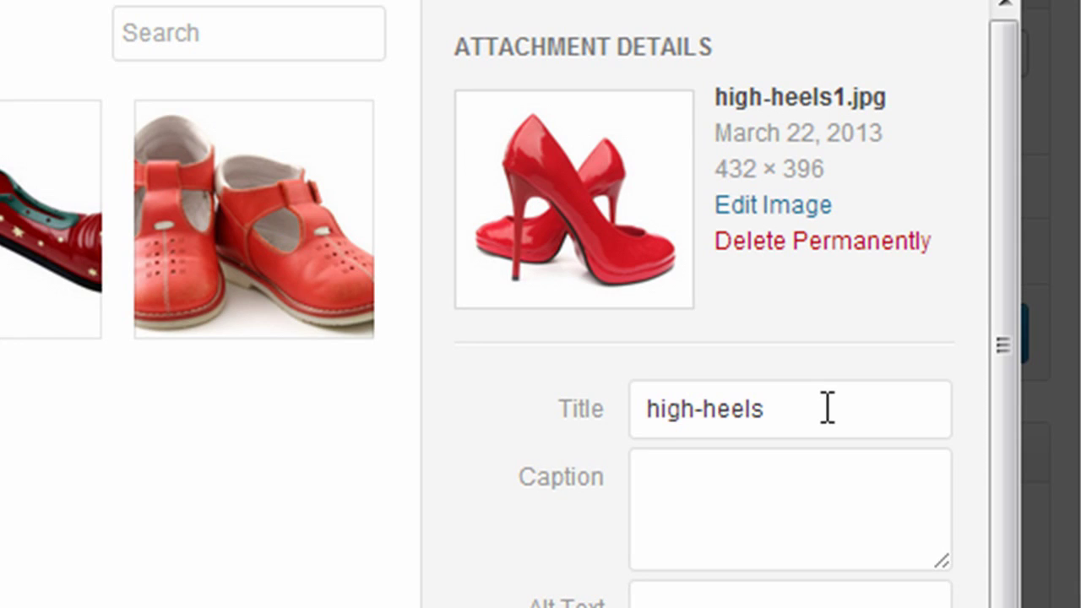
- Blank the high-heels image's Title and Description and enter alt text 'Red High Heels'
left_click_drag(828, 408, 519, 398)
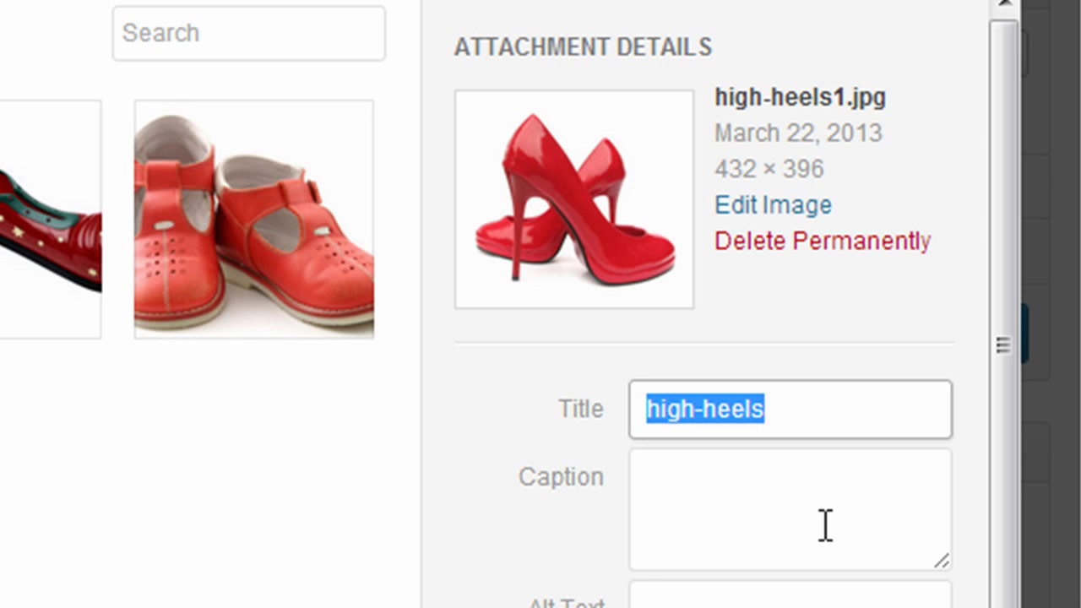
key("BackSpace")
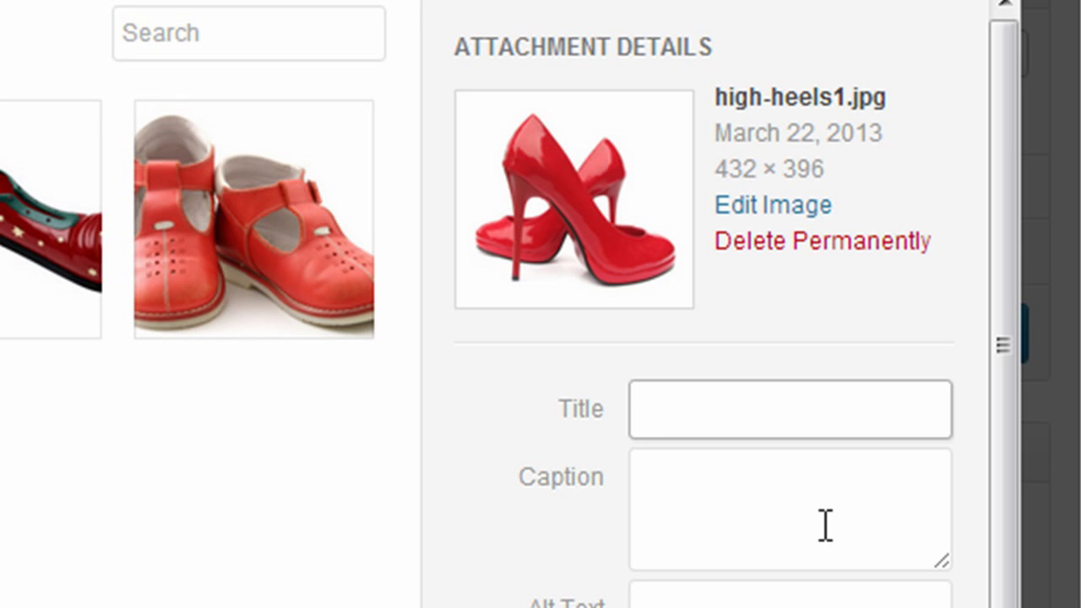
left_click(826, 526)
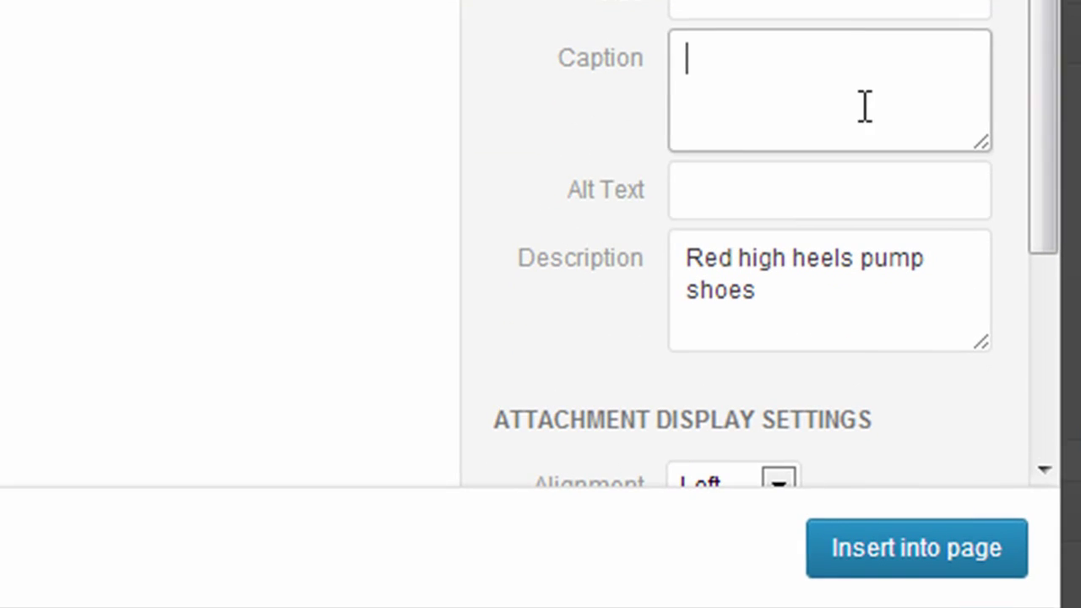
left_click(845, 203)
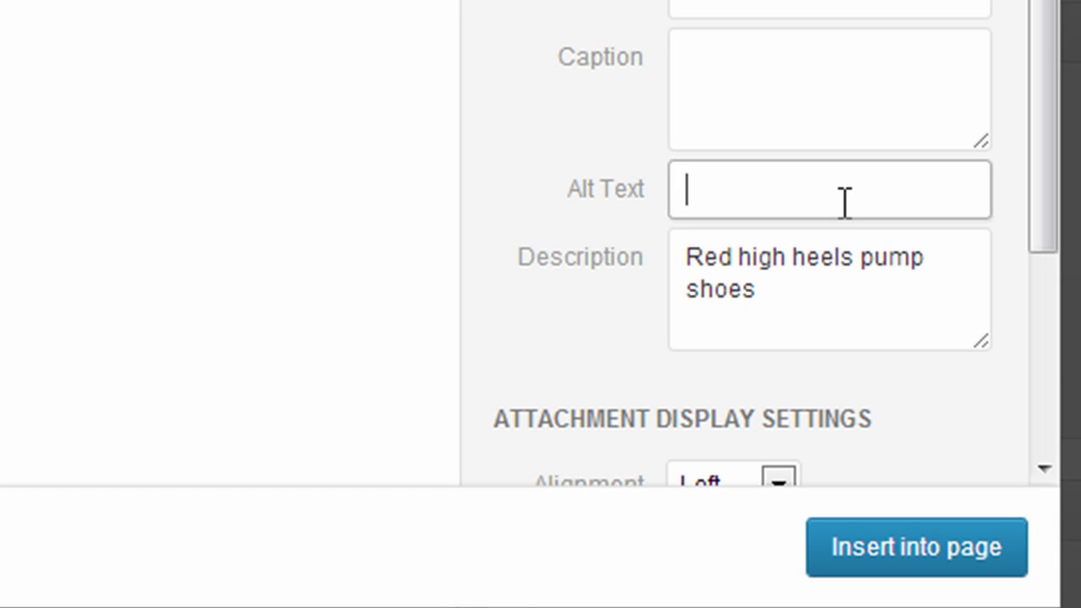
type("Red High Heels")
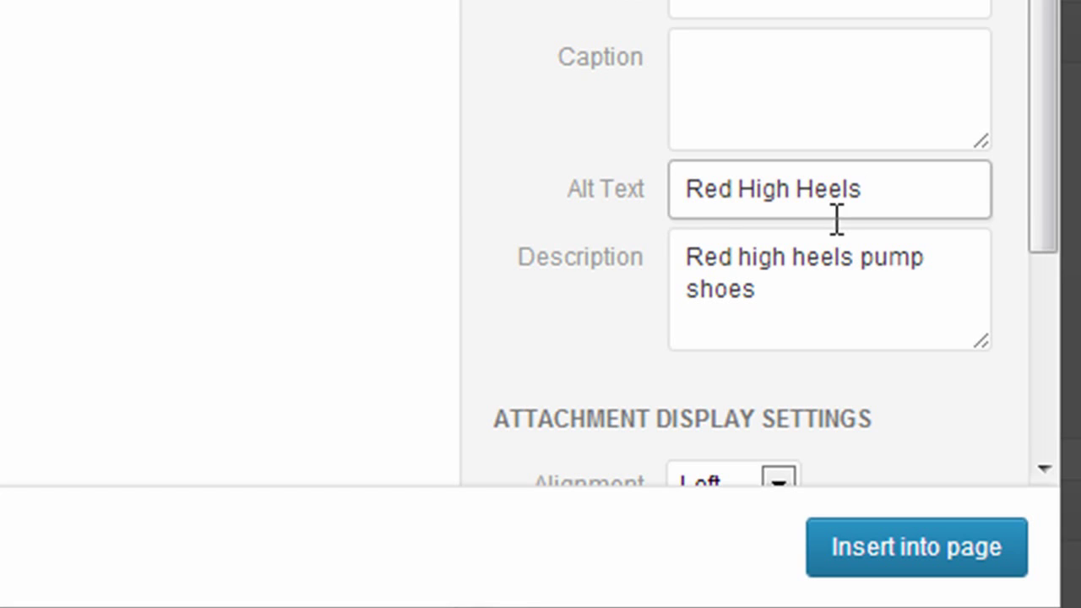
double_click(721, 289)
key("ctrl+a")
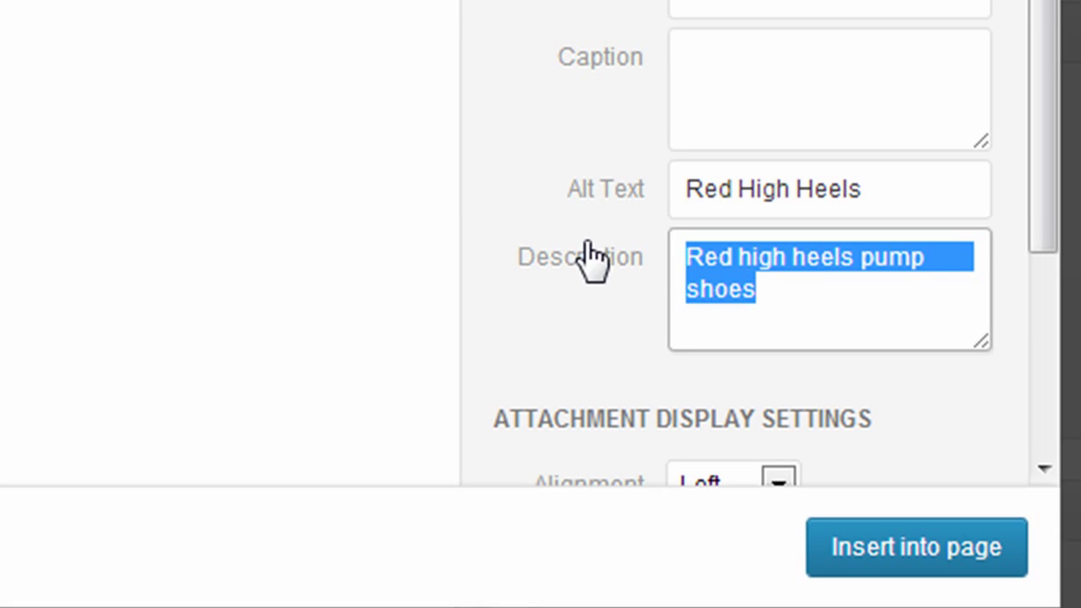
key("BackSpace")
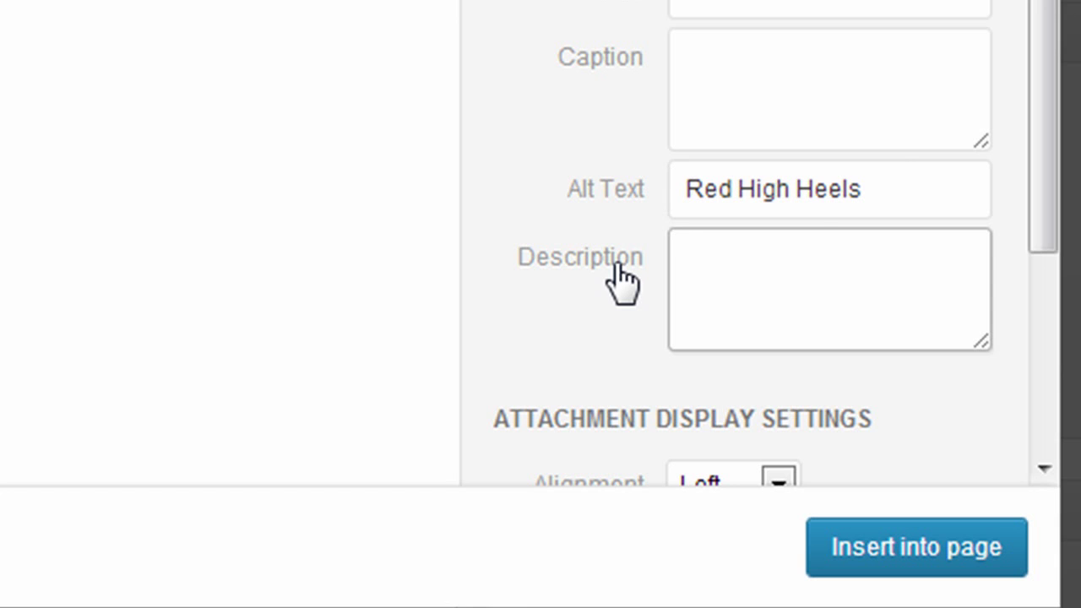
left_click(1054, 5)
left_click_drag(1055, 3, 1066, 184)
- Insert the high-heels image left-aligned at Full Size 432 × 396 with Link To set to None
left_click(779, 212)
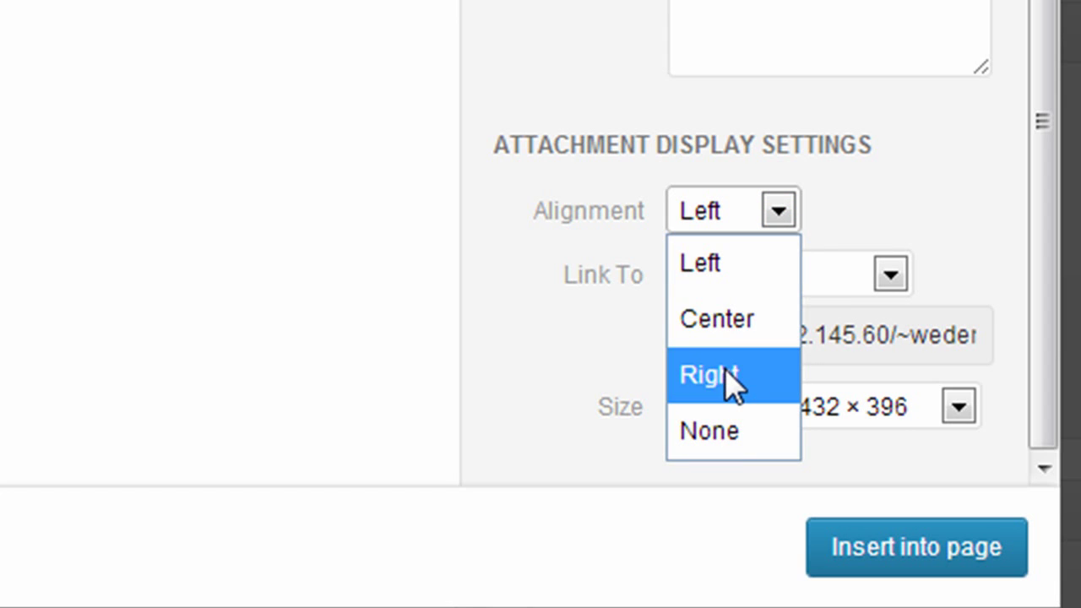
left_click(708, 268)
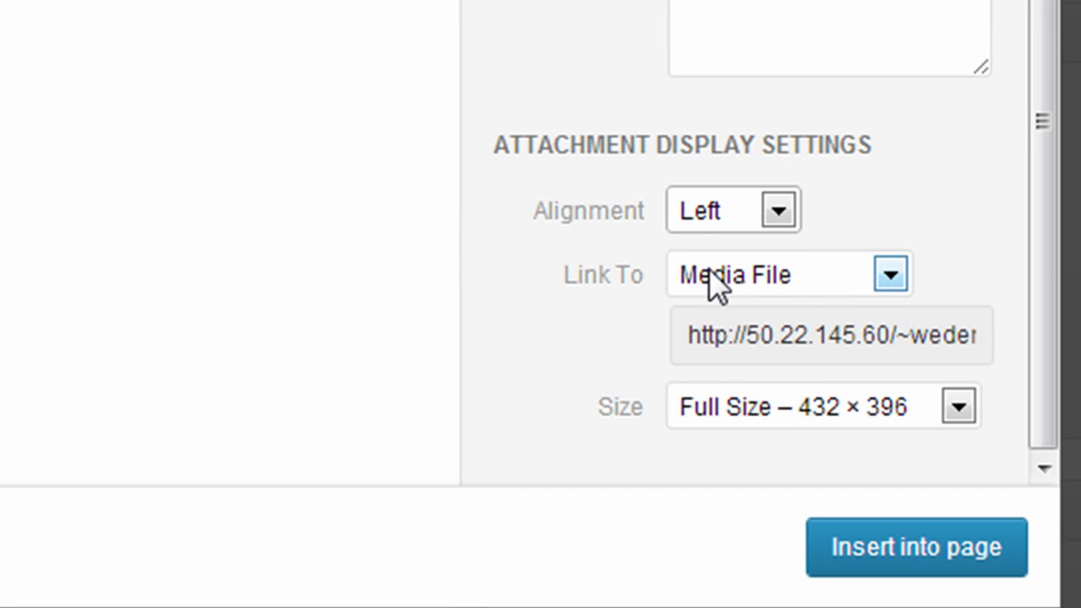
left_click(833, 269)
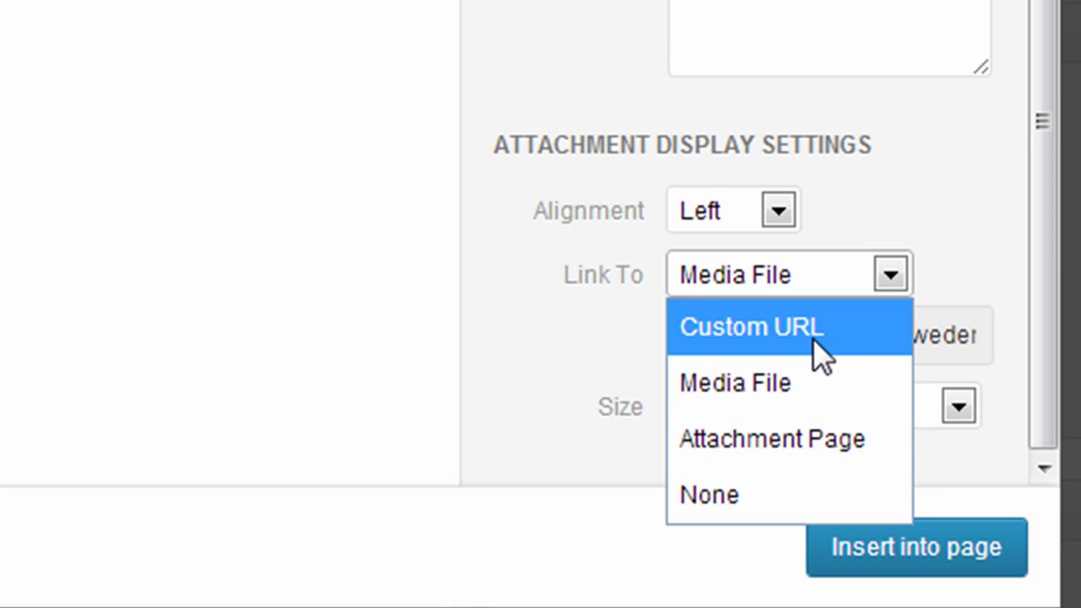
left_click(735, 492)
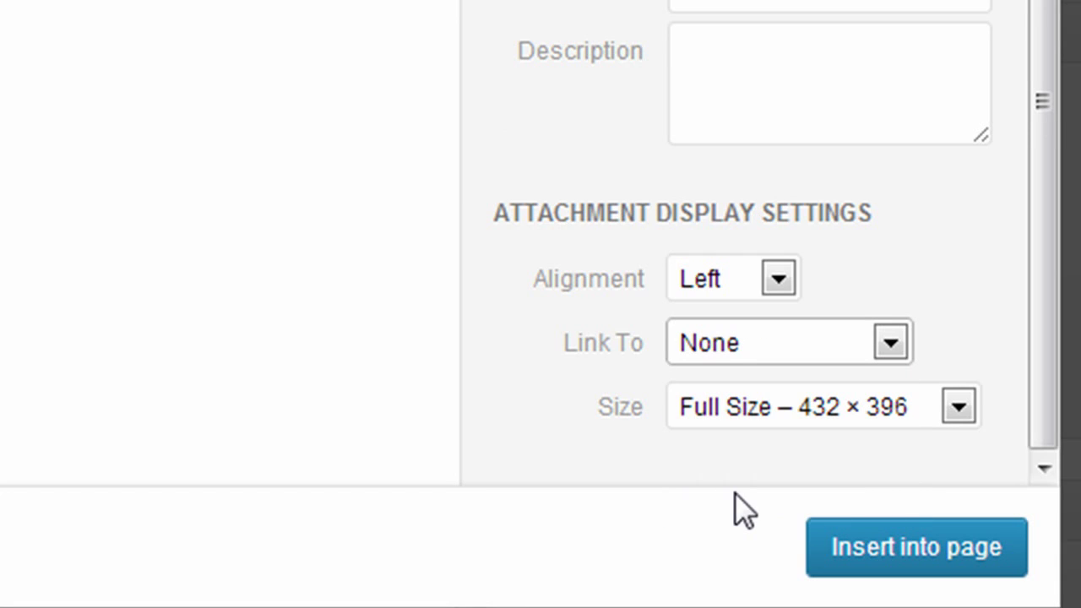
left_click(772, 404)
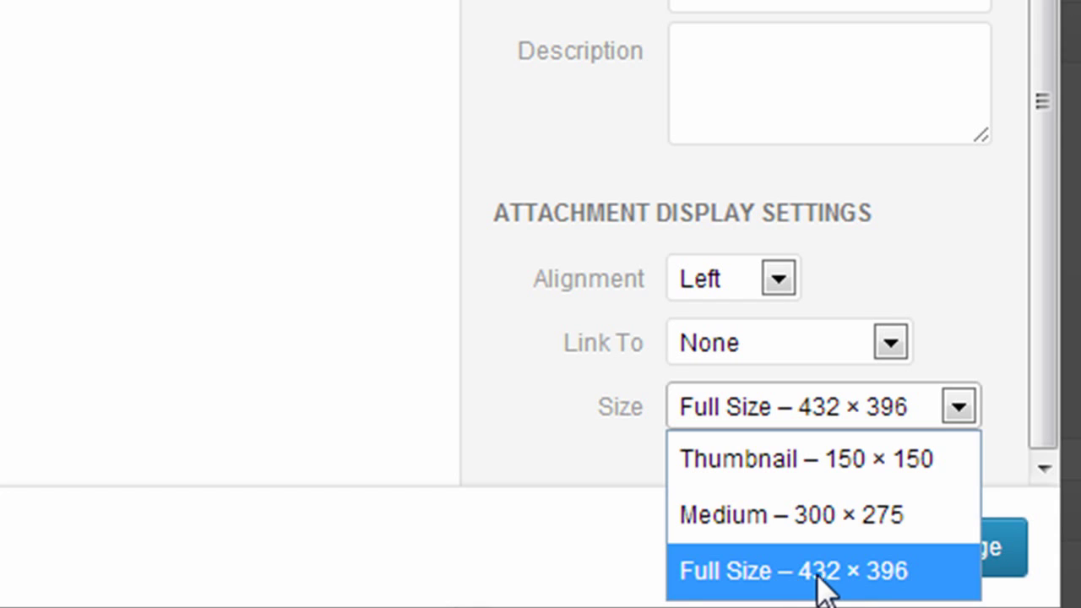
left_click(915, 577)
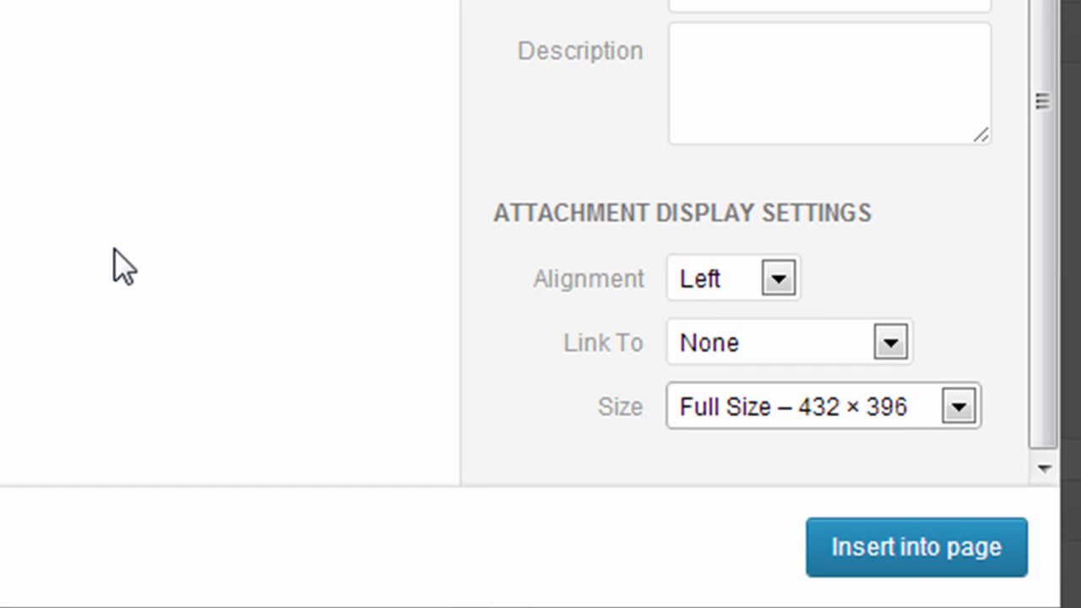
left_click(923, 558)
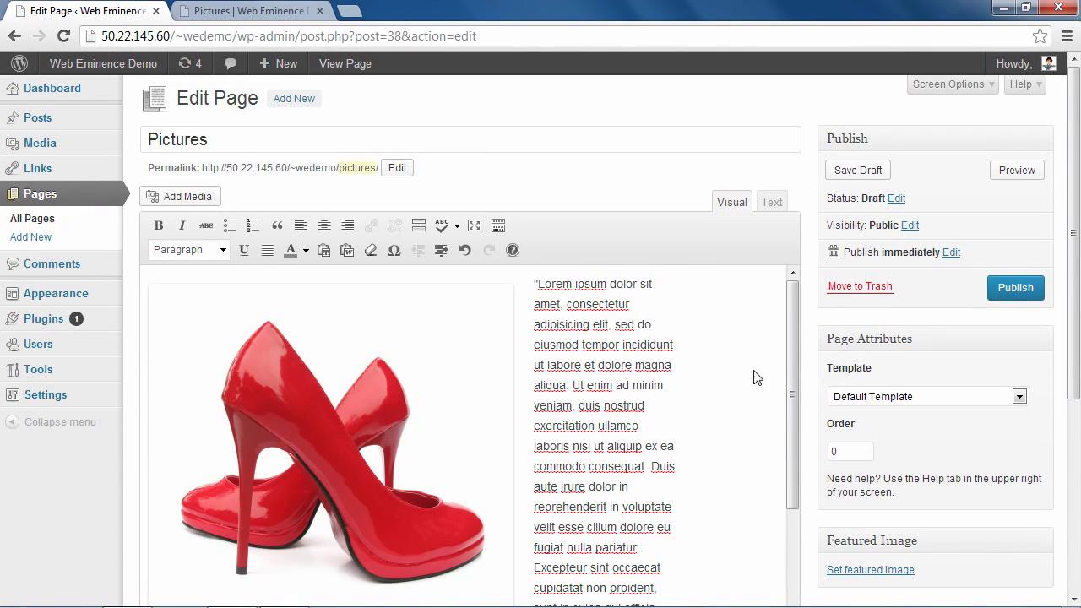
- Preview the page to check the left-wrapped high-heels image, then return to the editor
mouse_move(793, 353)
left_mouse_down()
mouse_move(793, 377)
mouse_move(795, 346)
left_mouse_up()
left_click(1008, 175)
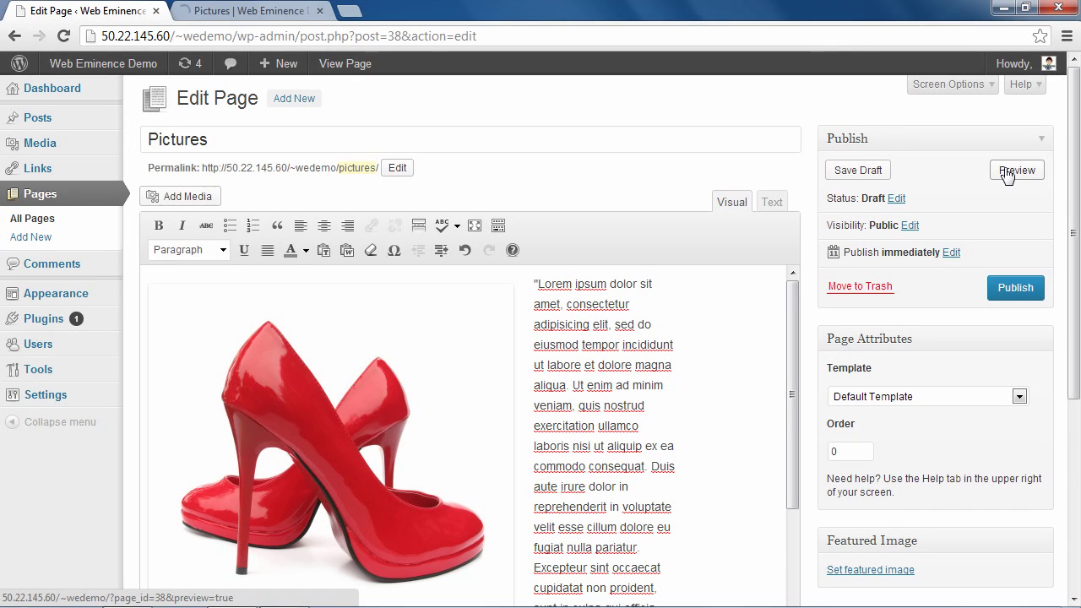
left_click(240, 12)
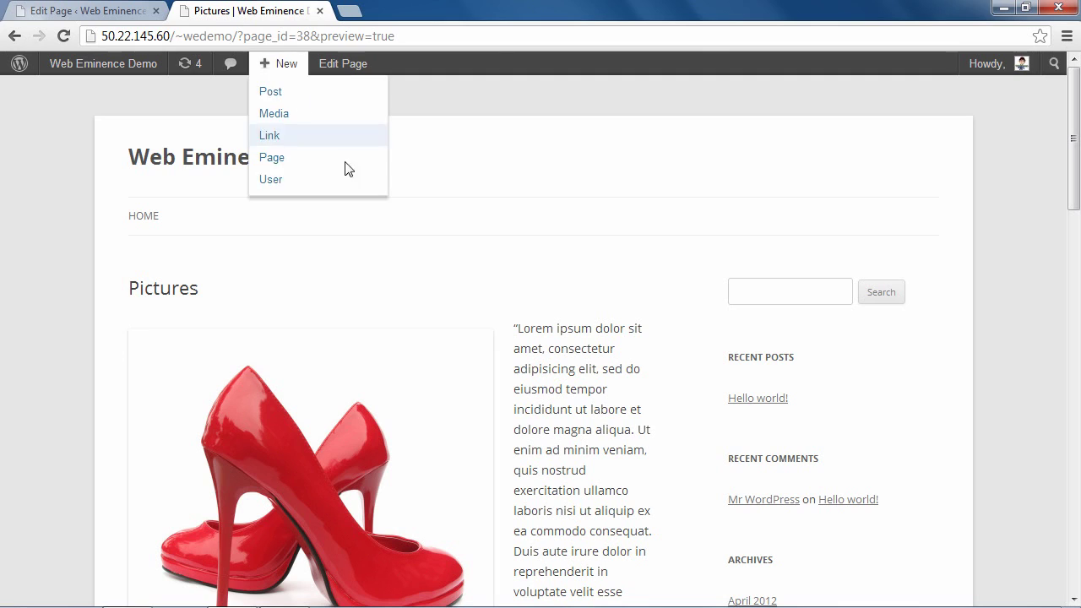
scroll(530, 351, "down", 1)
scroll(612, 402, "down", 1)
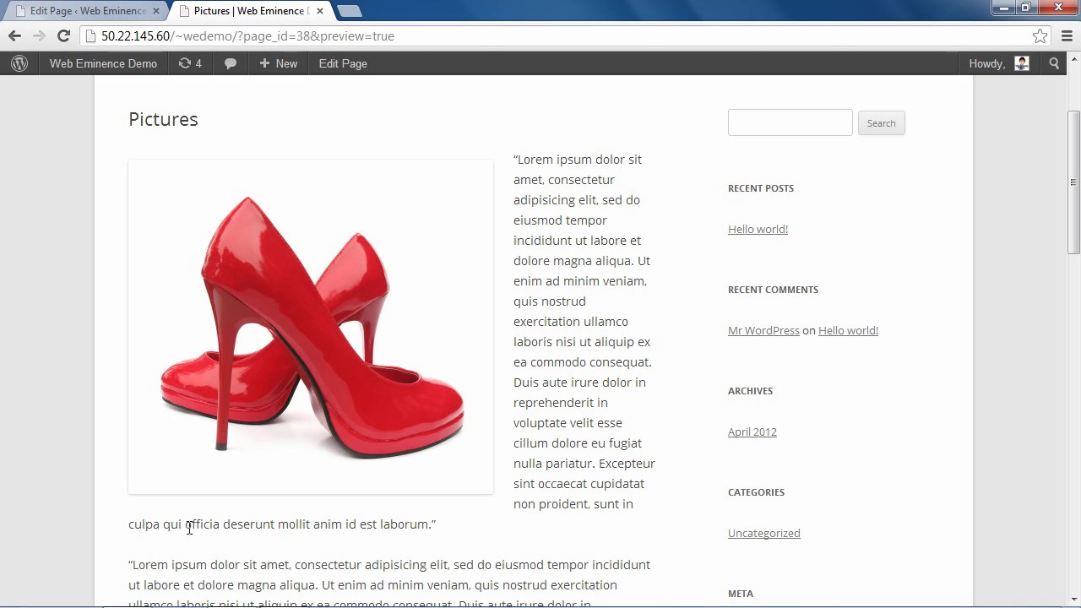
scroll(235, 558, "down", 4)
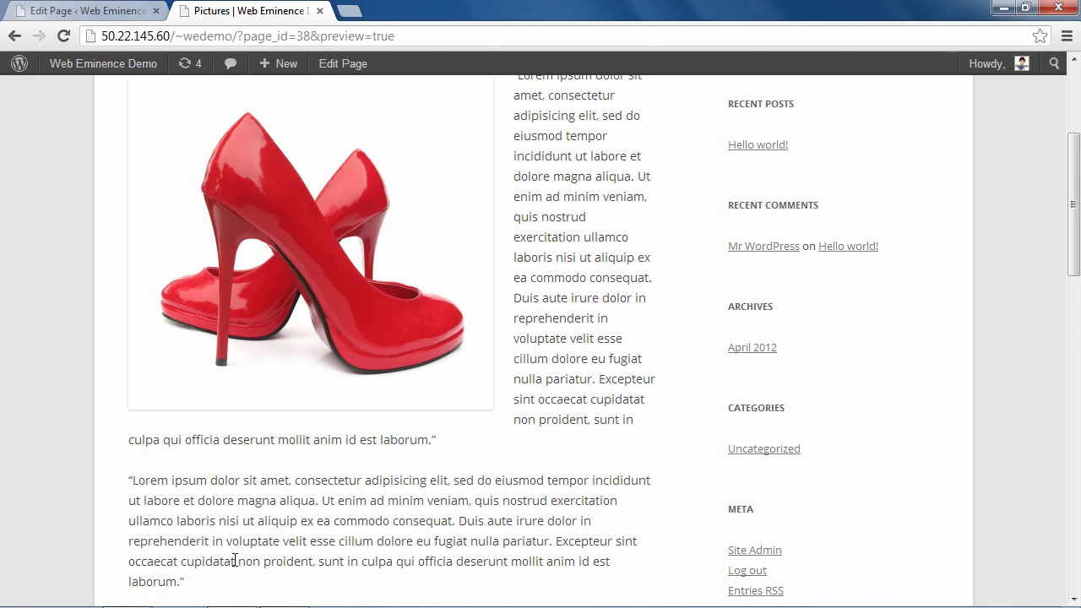
scroll(235, 566, "up", 5)
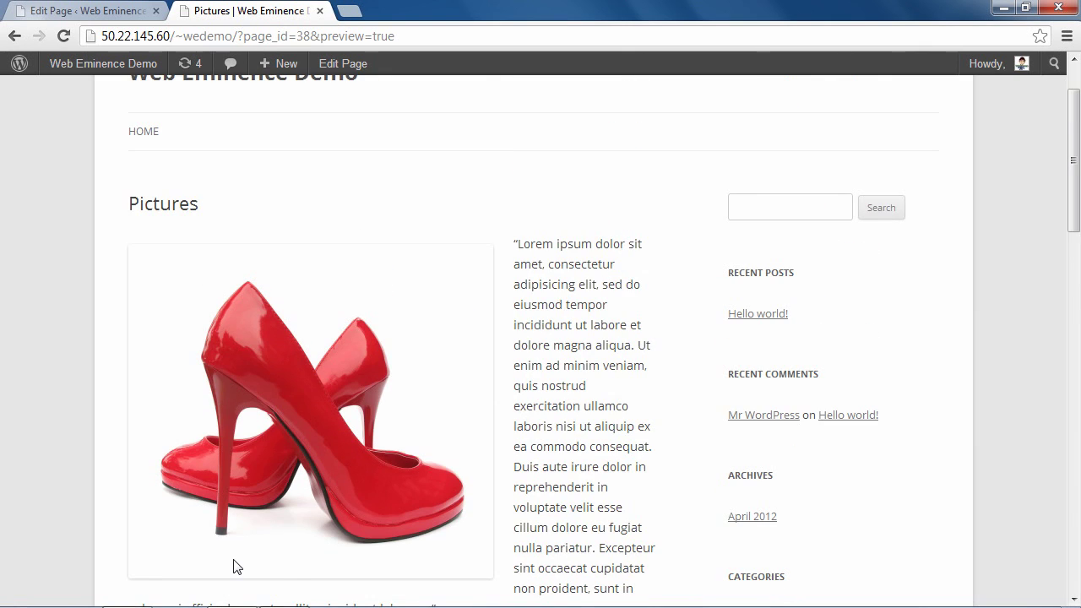
left_click(62, 12)
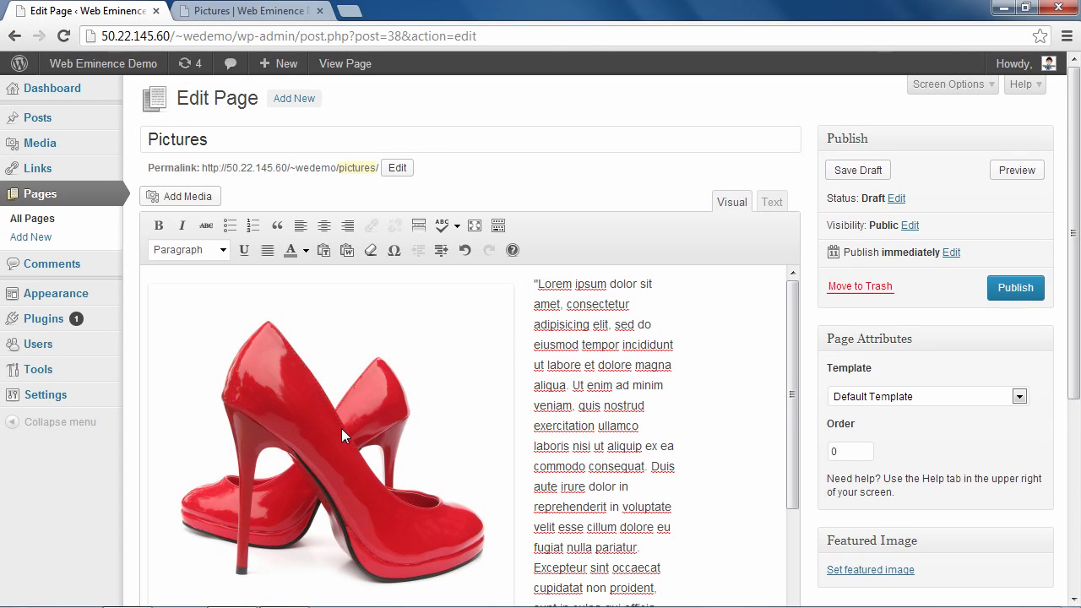
- Change the high-heels image's alignment from Left to None and update it
left_click(203, 389)
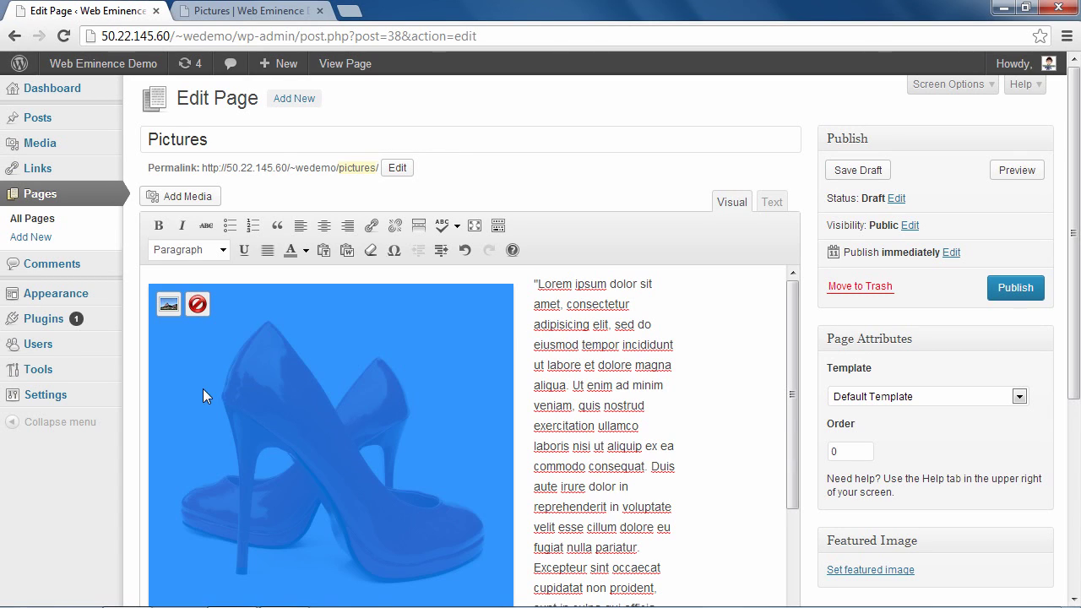
left_click(167, 312)
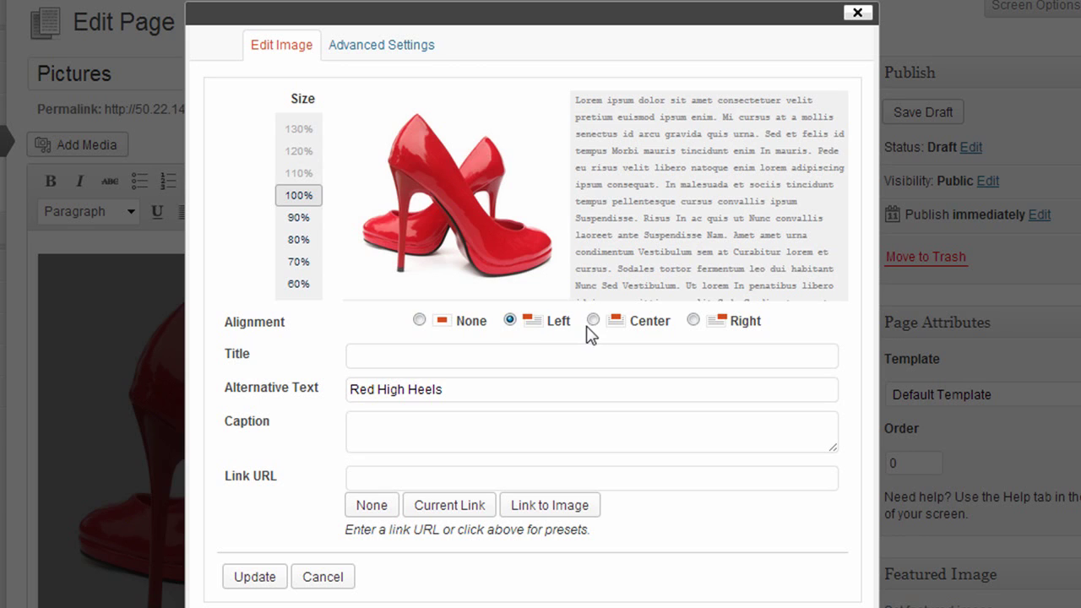
left_click(419, 321)
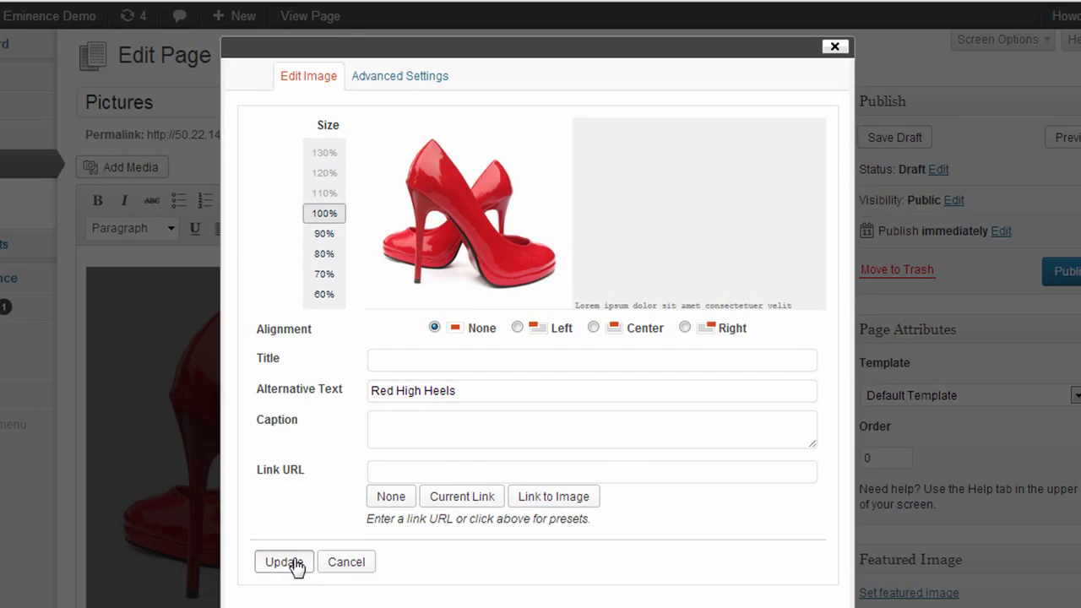
left_click(258, 577)
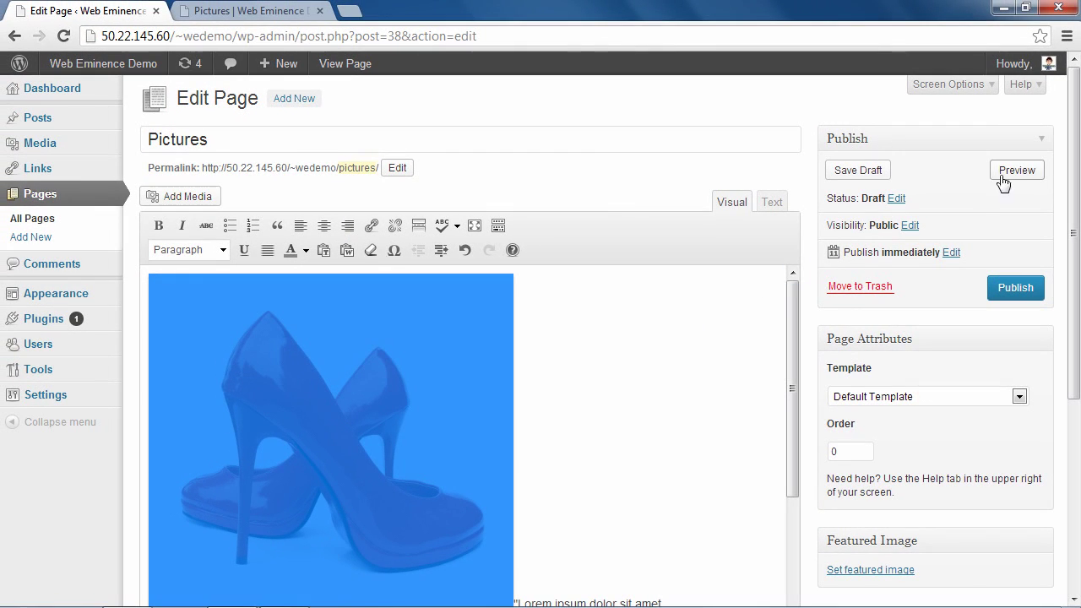
left_click(1018, 171)
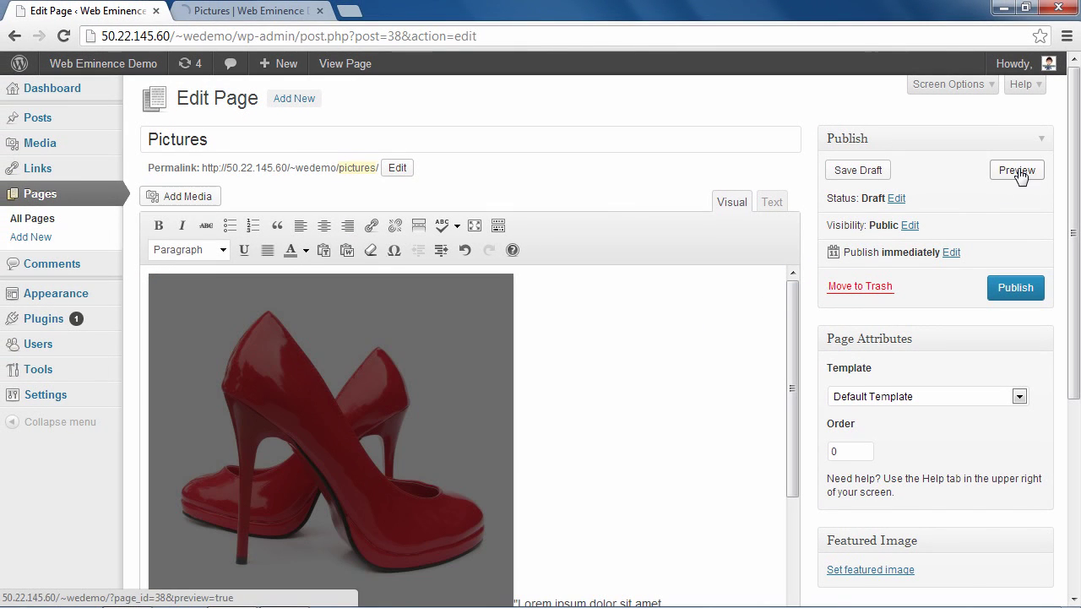
left_click(260, 7)
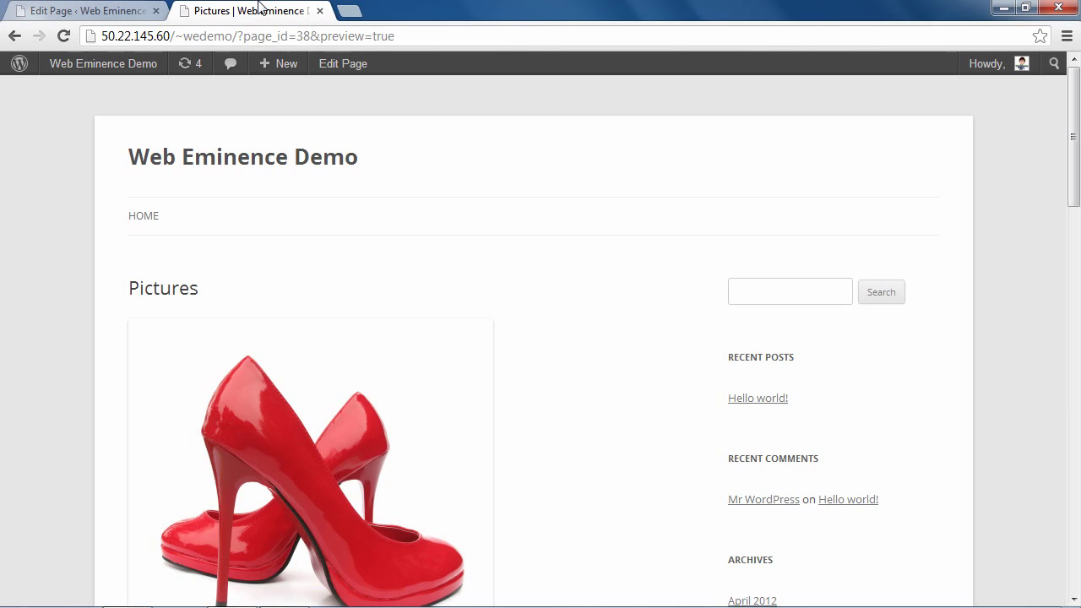
scroll(422, 283, "down", 2)
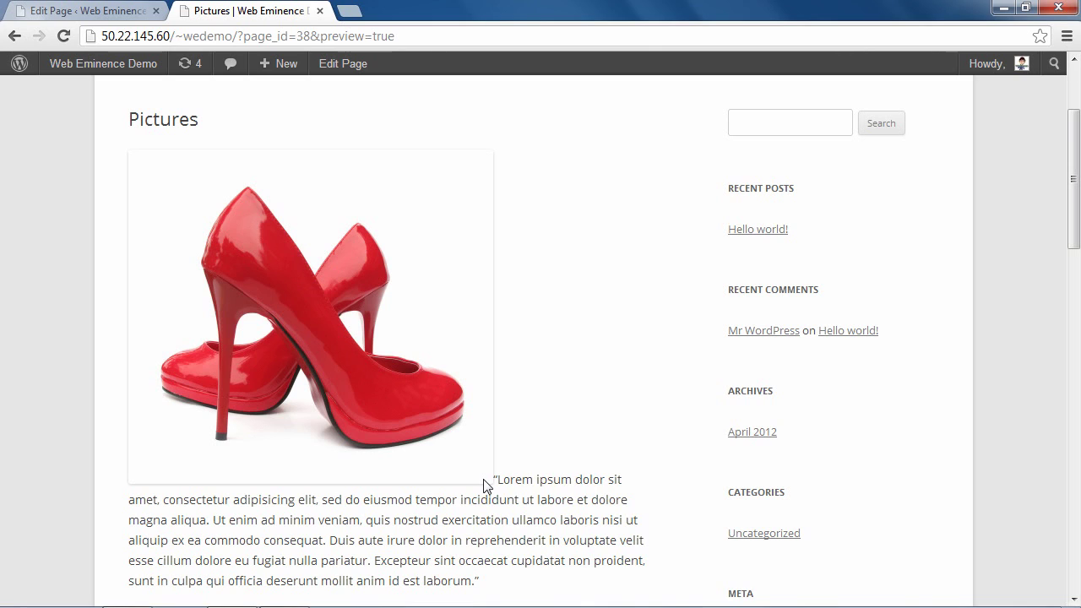
left_click(109, 10)
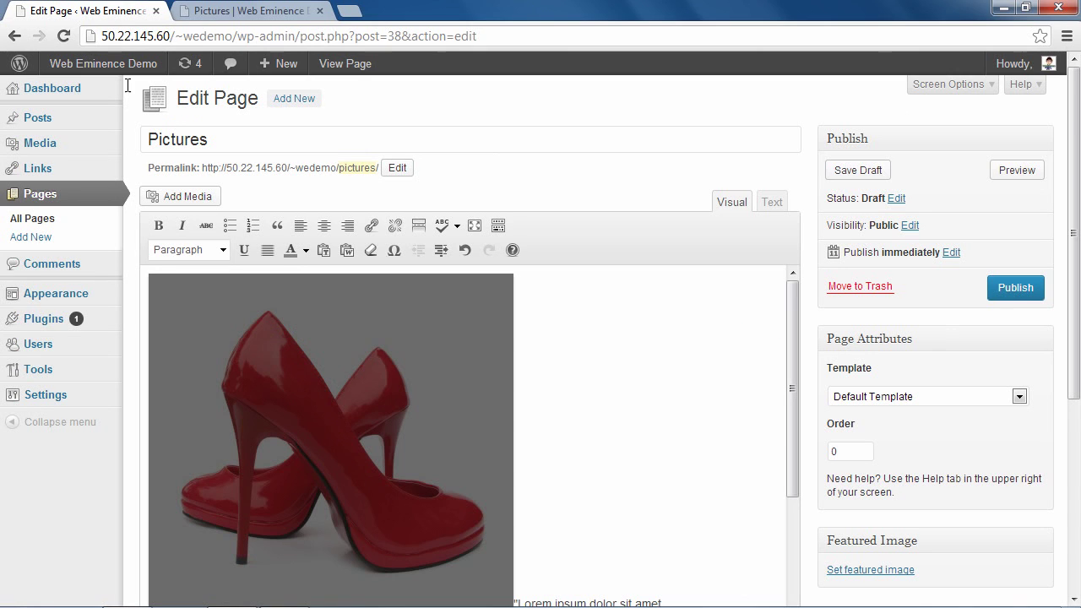
left_click(476, 333)
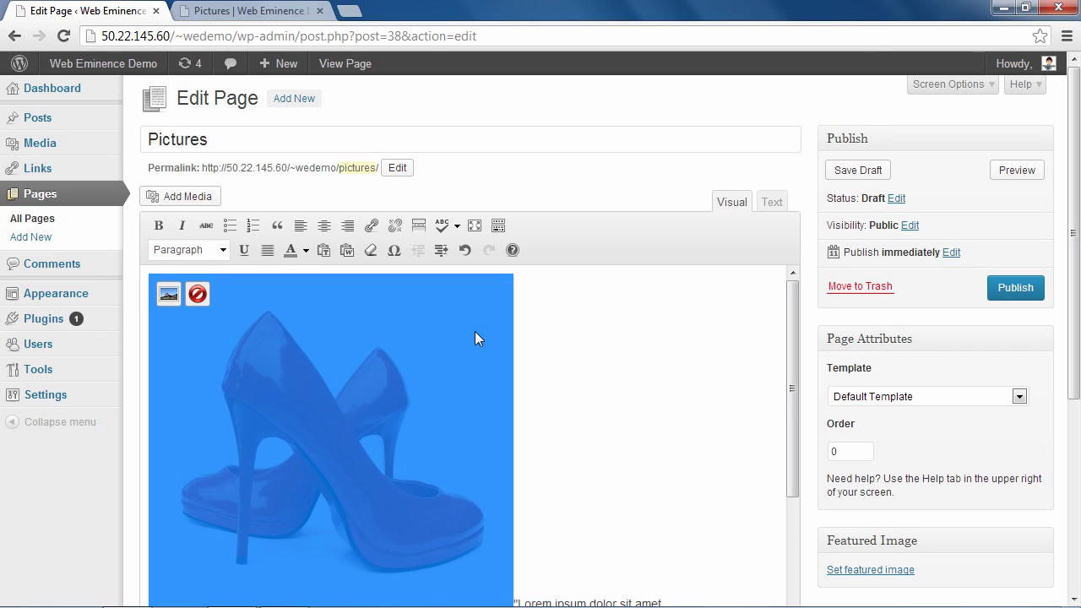
left_click(168, 294)
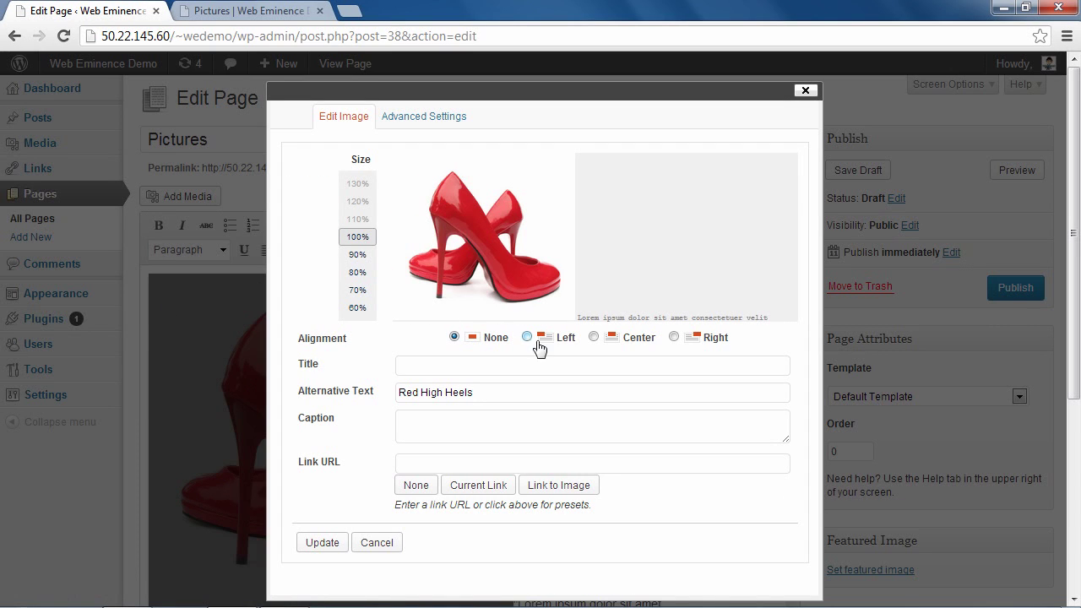
- Set the high-heels image back to Left alignment and open its Advanced Settings
left_click(527, 337)
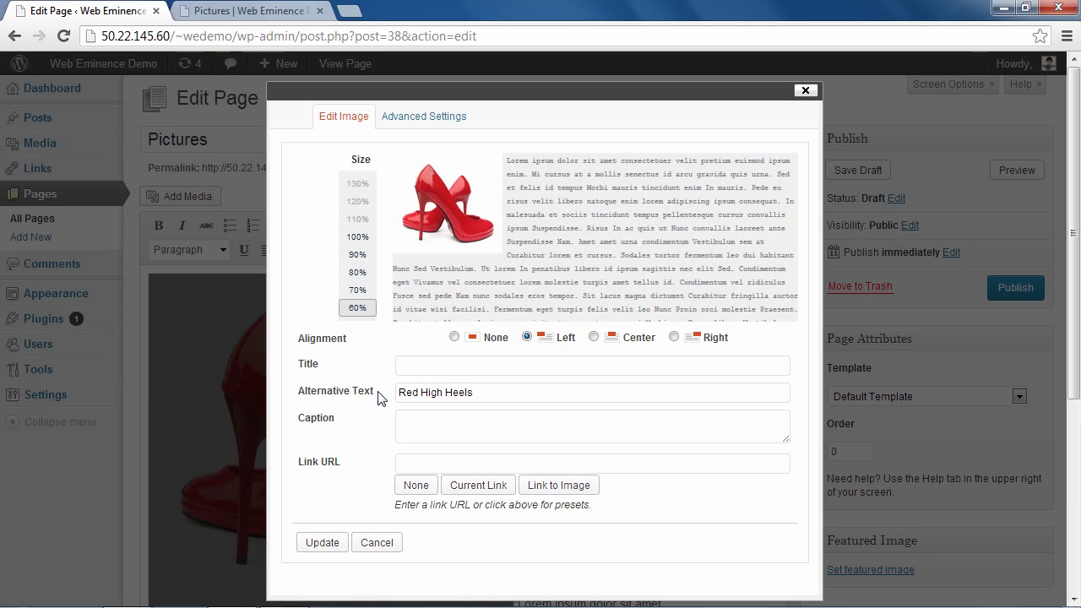
left_click(438, 124)
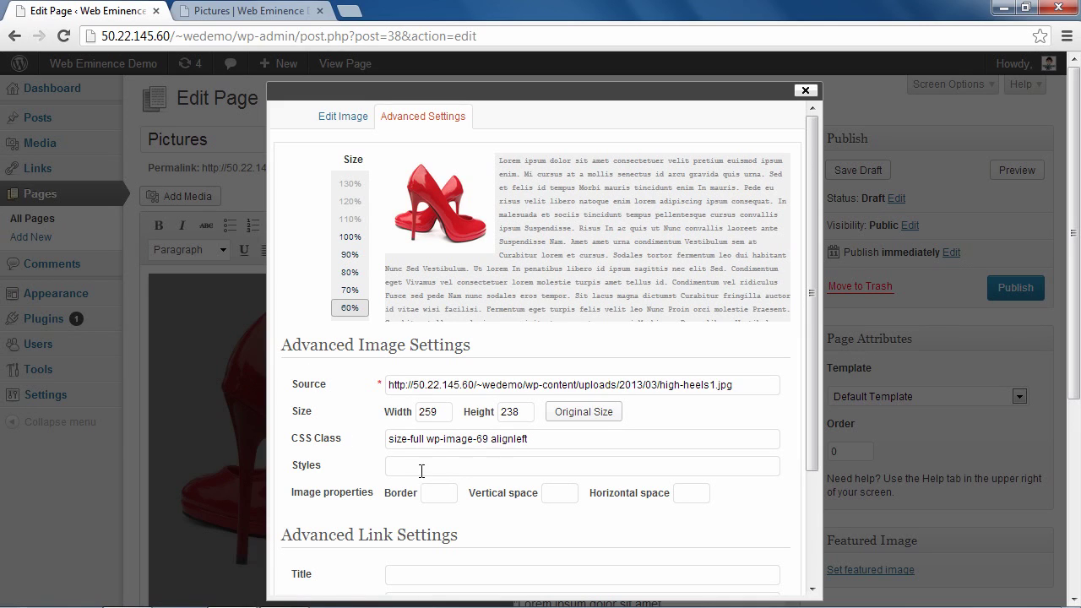
left_click(443, 486)
- Enter border 2, vertical space 10 and horizontal space 10 in Advanced Settings
type("2")
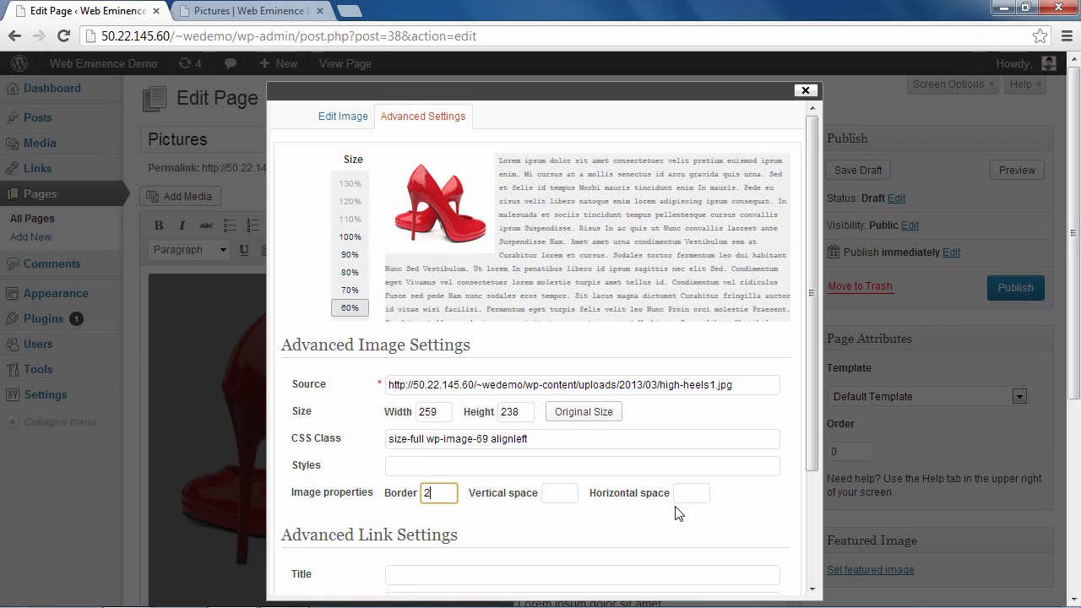
left_click(564, 497)
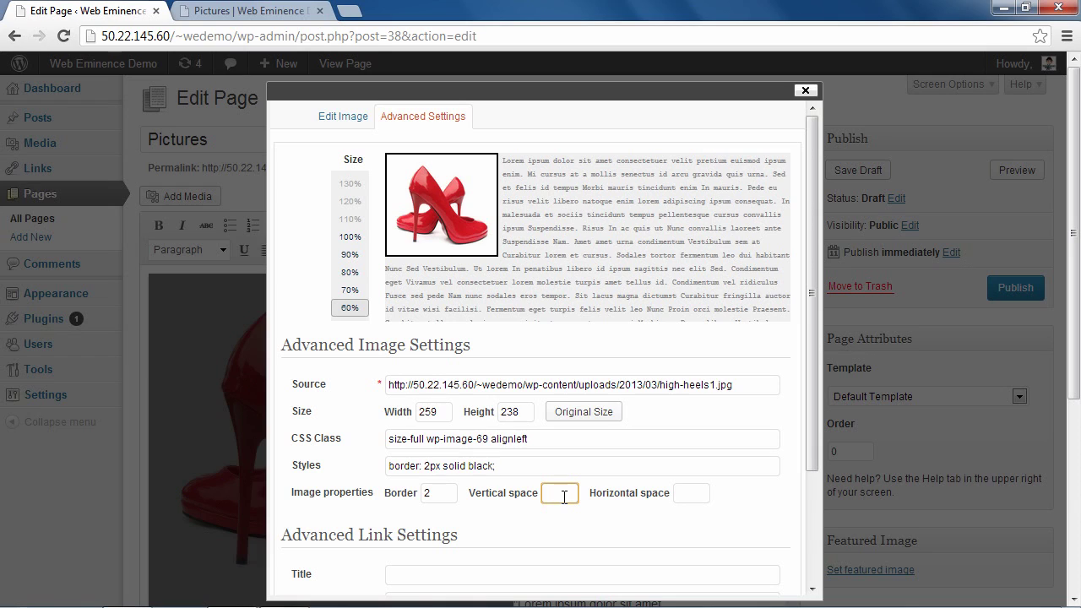
type("10")
left_click(691, 496)
type("10")
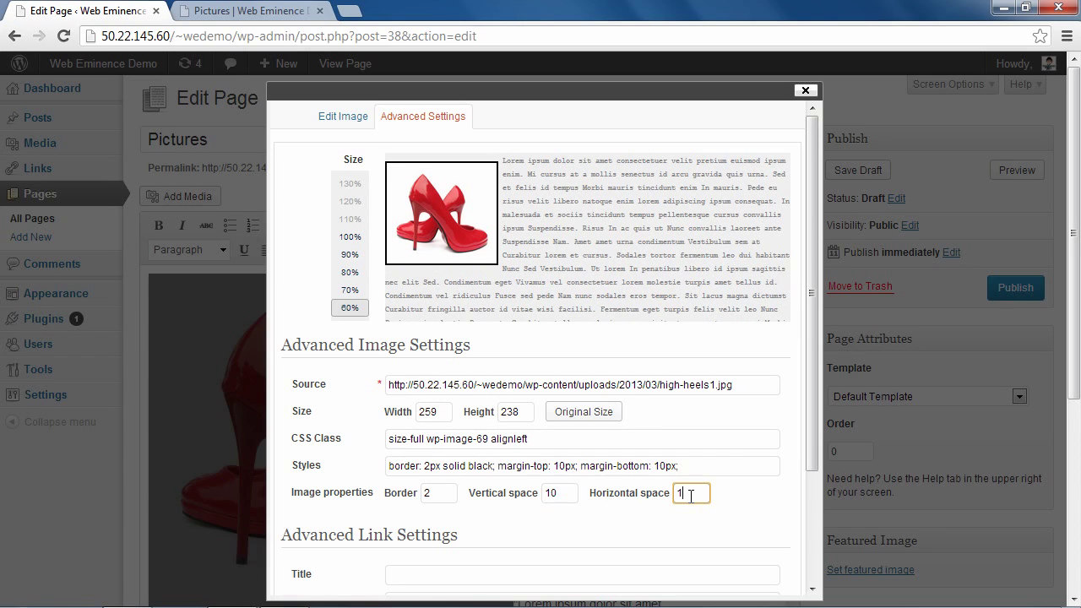
left_click(664, 530)
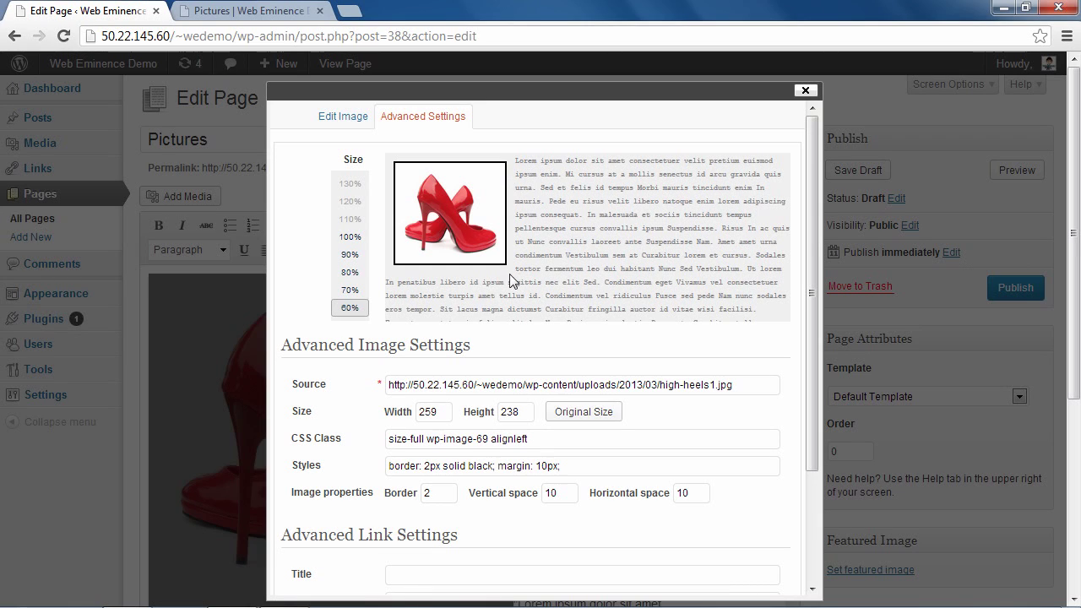
- Try 100 px horizontal spacing, change it back, and apply the border and spacing
left_click(692, 495)
type("0")
left_click(629, 342)
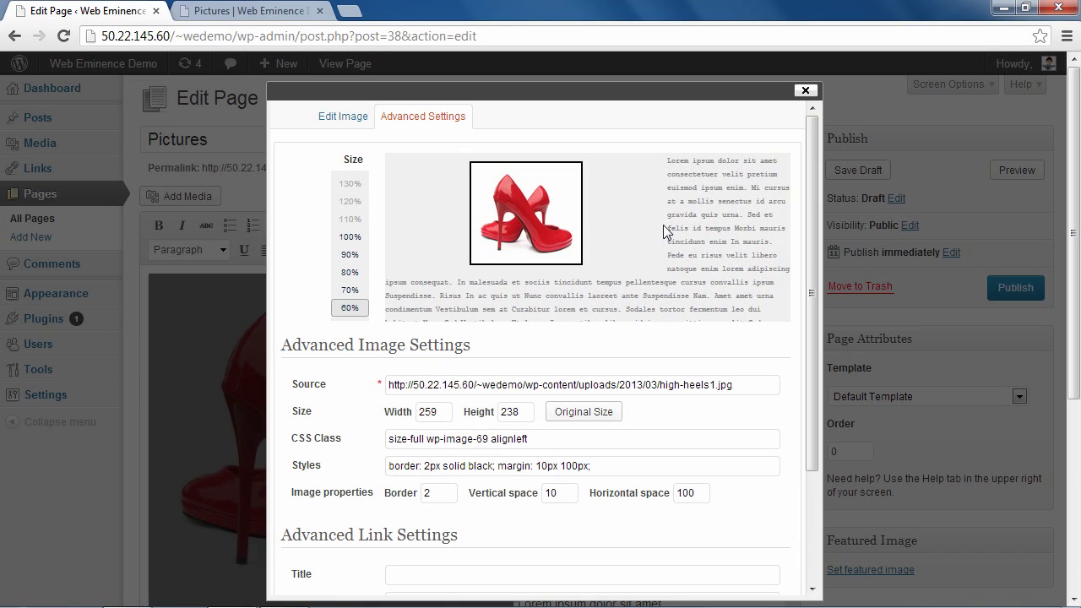
left_click(694, 492)
scroll(435, 482, "down", 5)
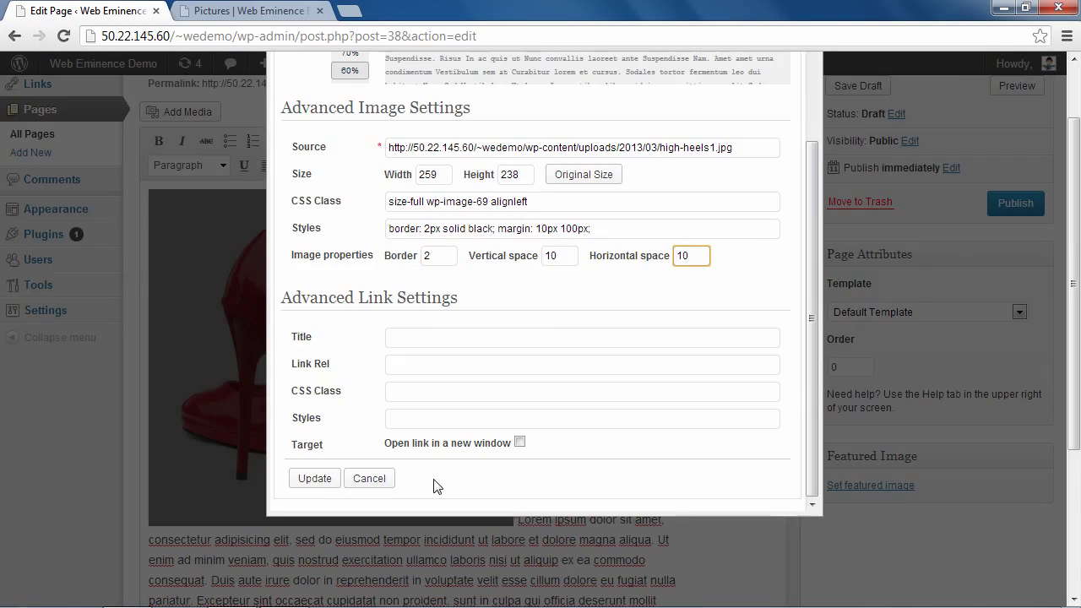
scroll(411, 478, "up", 1)
scroll(410, 478, "down", 1)
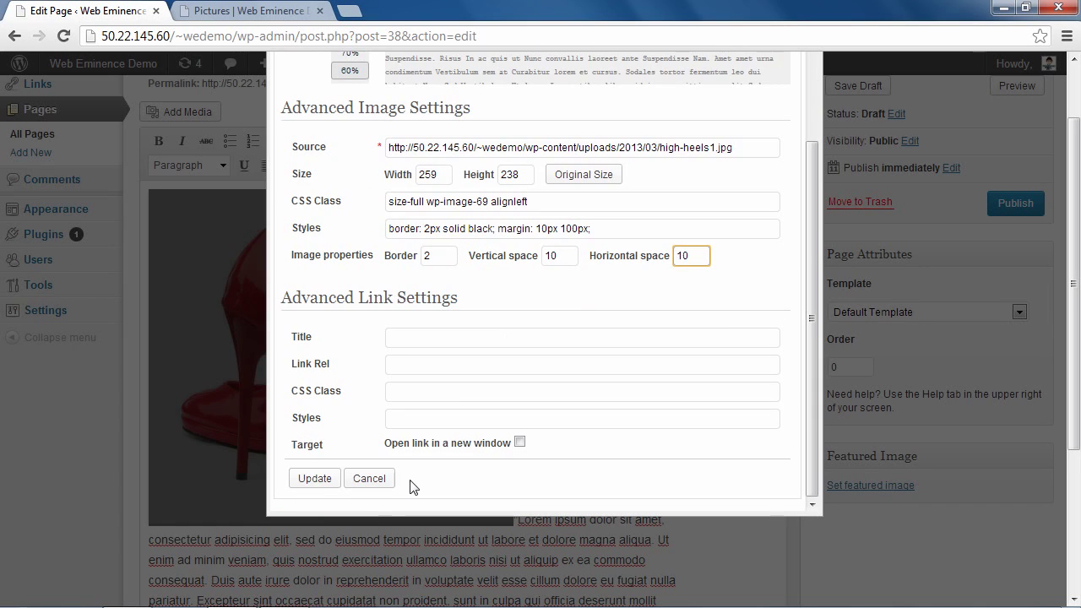
left_click(315, 478)
left_click(439, 381)
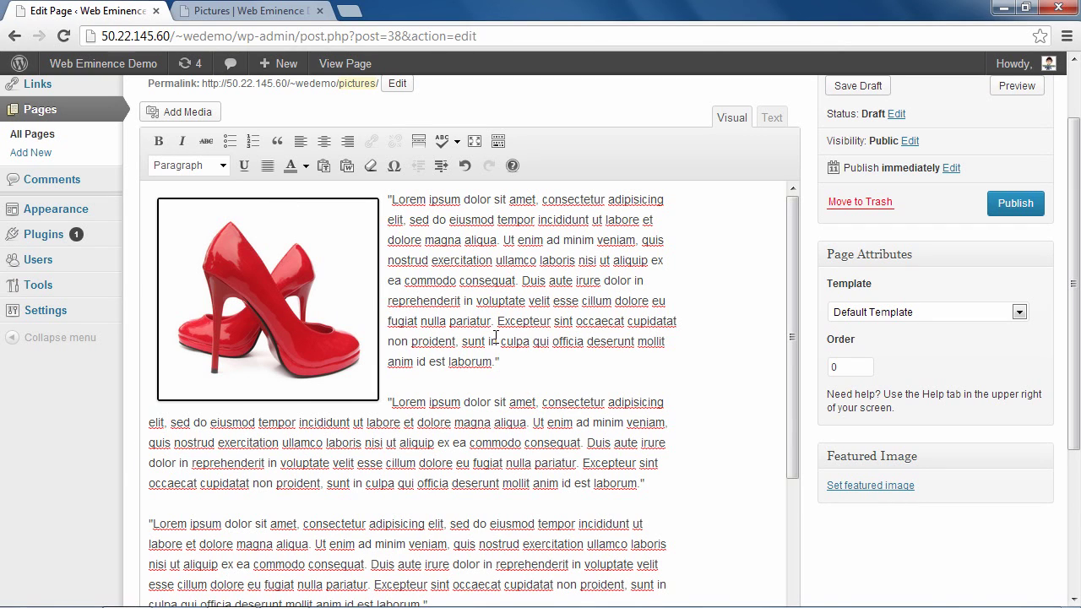
- Add an empty line after the third Lorem ipsum paragraph, then open the media library
scroll(490, 336, "down", 1)
scroll(485, 333, "up", 1)
scroll(337, 422, "down", 1)
scroll(339, 422, "down", 1)
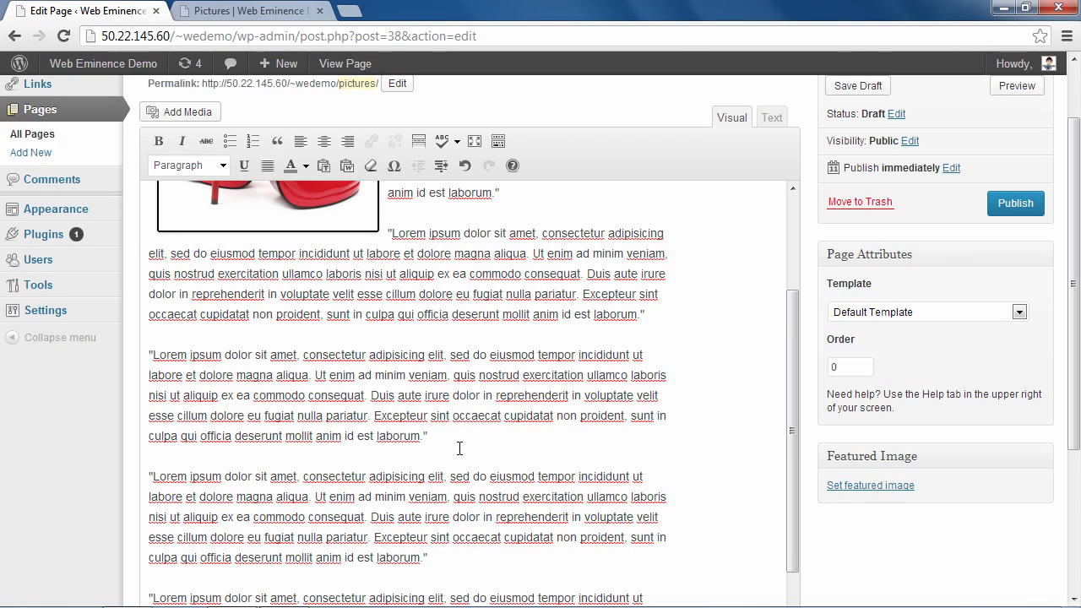
key("Return")
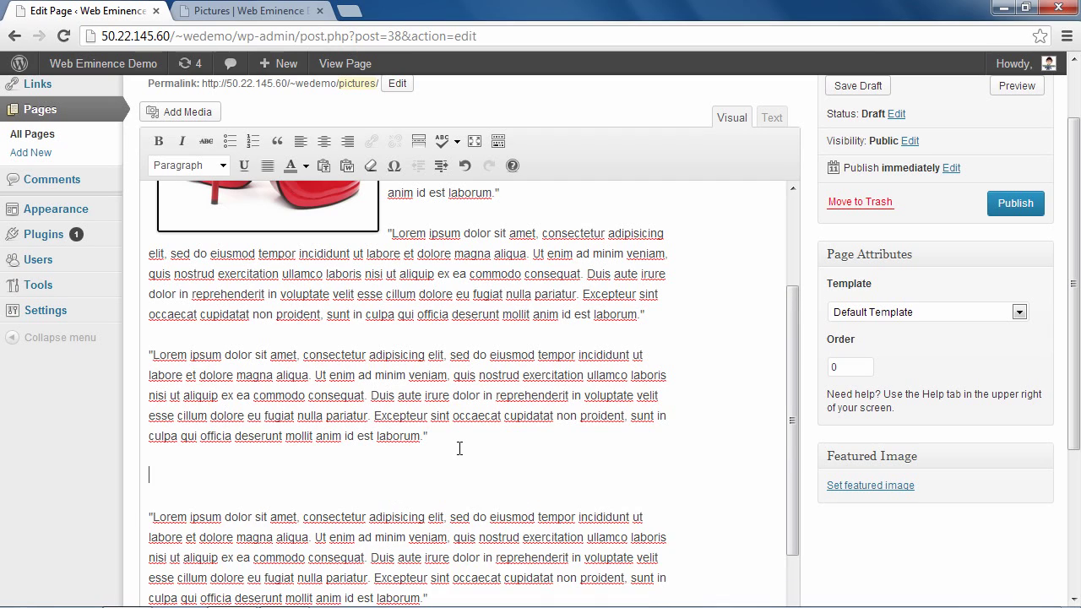
left_click(201, 118)
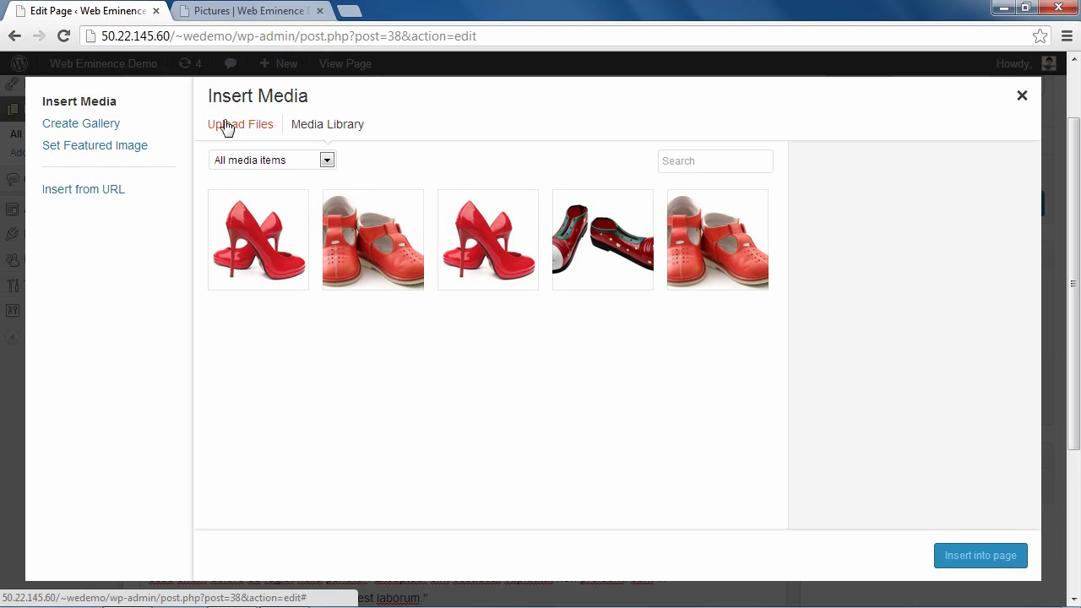
- Switch Insert Media to Upload Files and shrink the browser to reveal the shoes folder
left_click(237, 128)
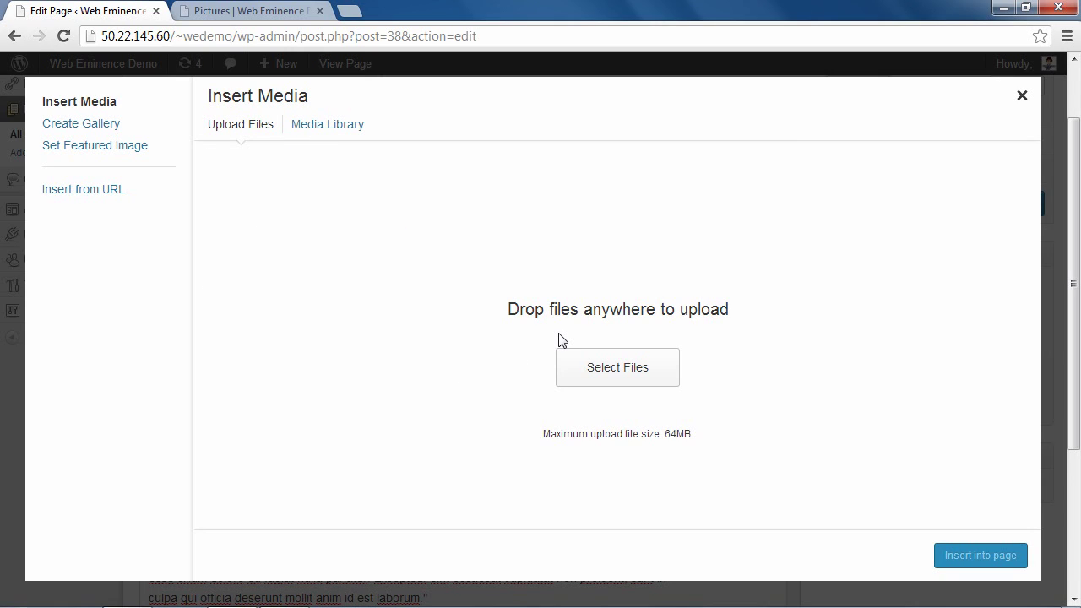
left_click(1026, 9)
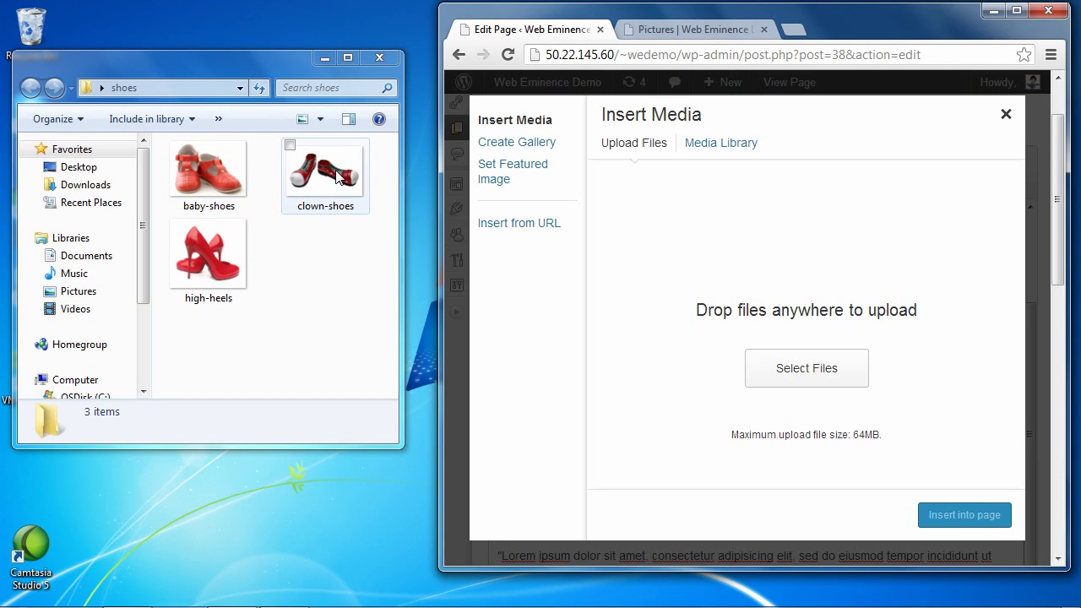
- Drag clown-shoes1.jpg from Explorer into the upload area, then maximize the browser
left_click_drag(338, 176, 677, 287)
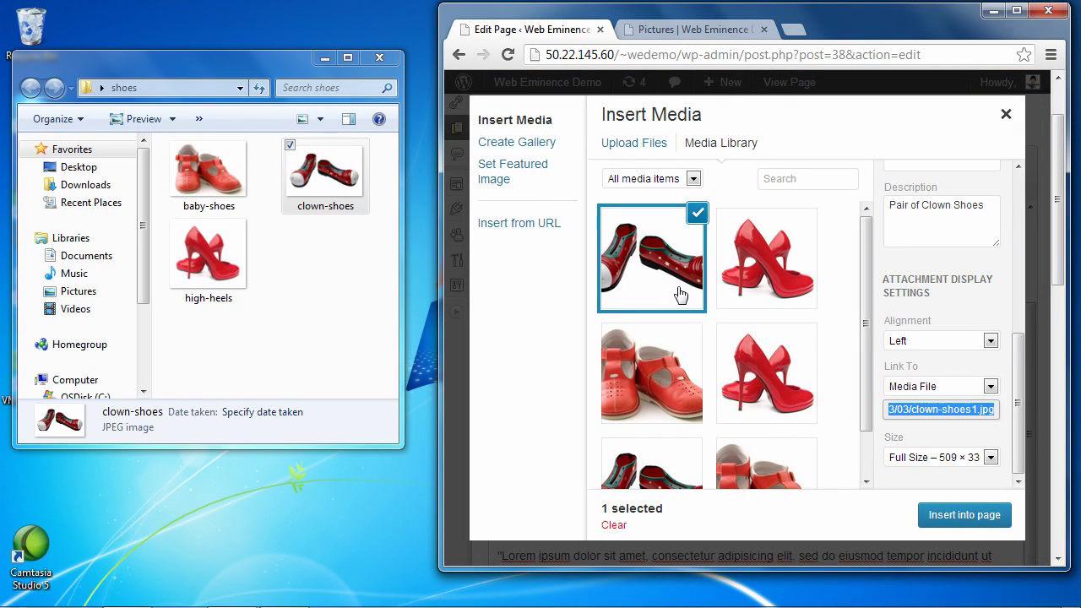
left_click(1018, 11)
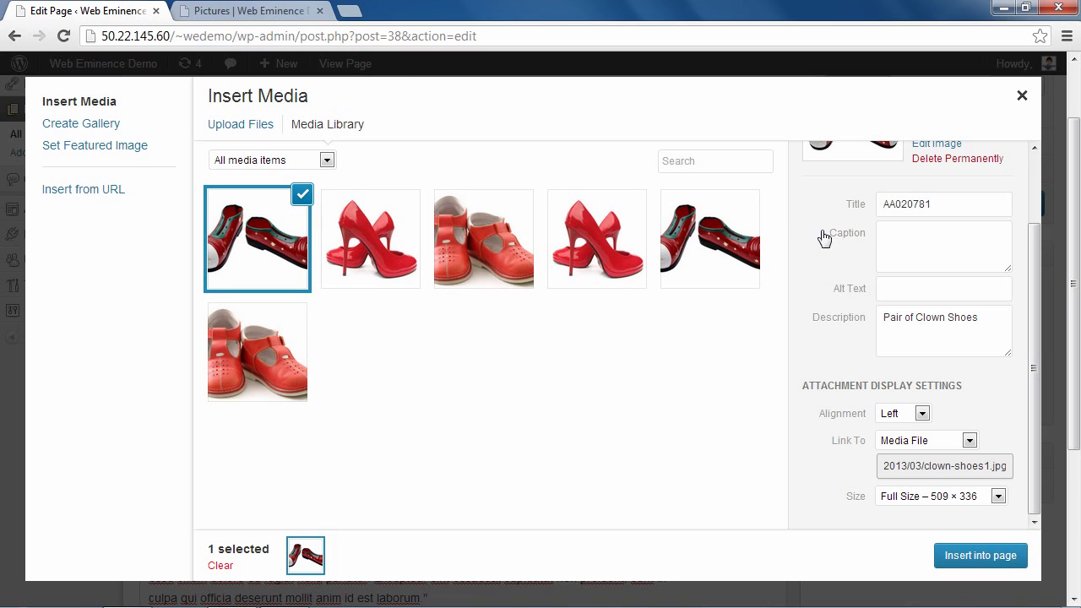
- Set the clown-shoes image's alignment to Center in the attachment display settings
left_click_drag(1035, 244, 1037, 169)
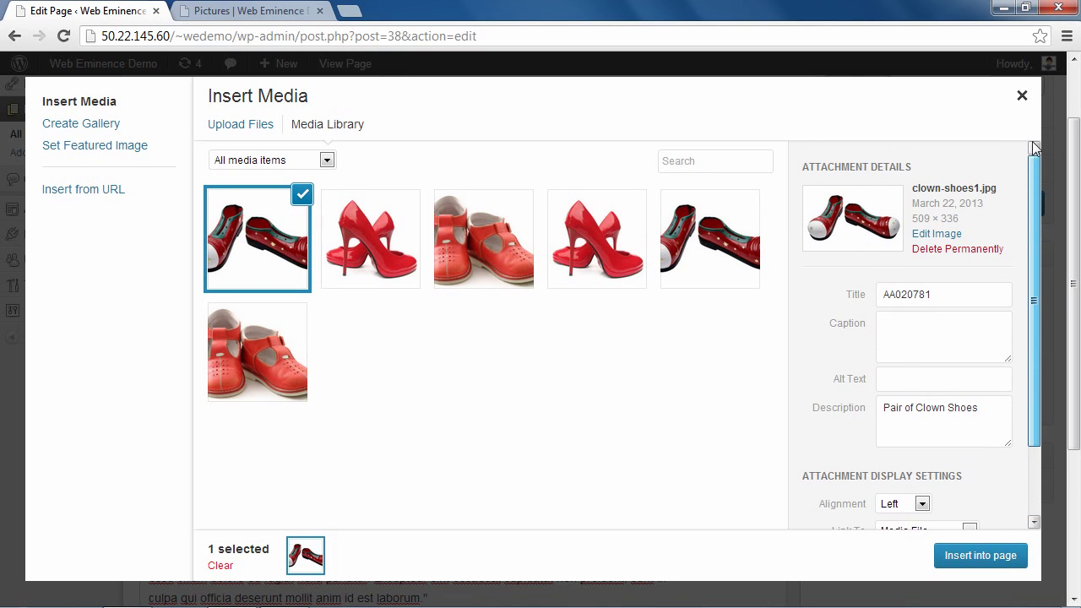
left_click(852, 304)
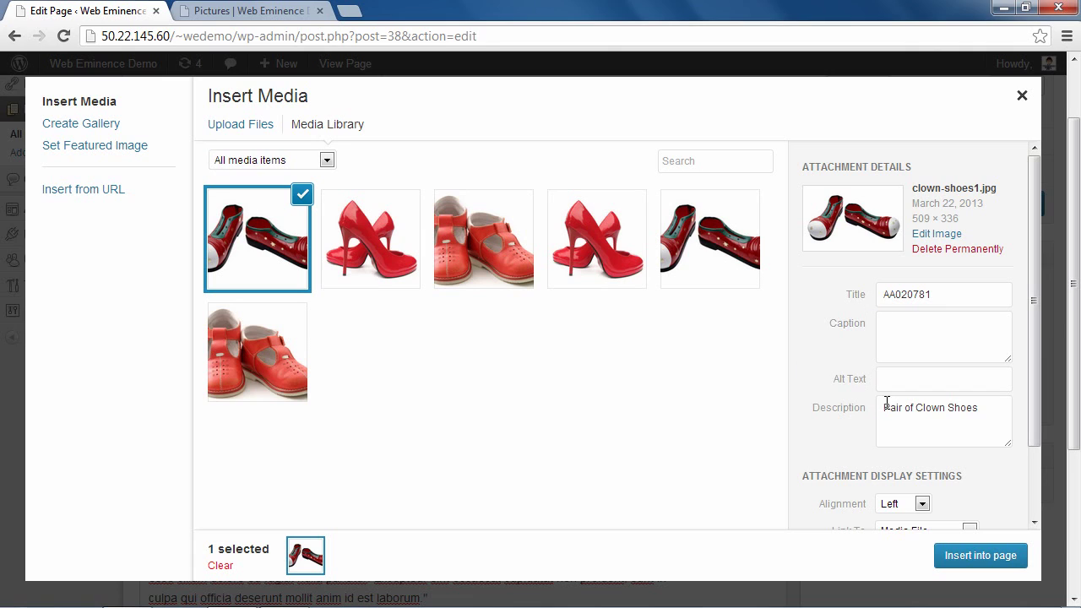
scroll(933, 420, "down", 1)
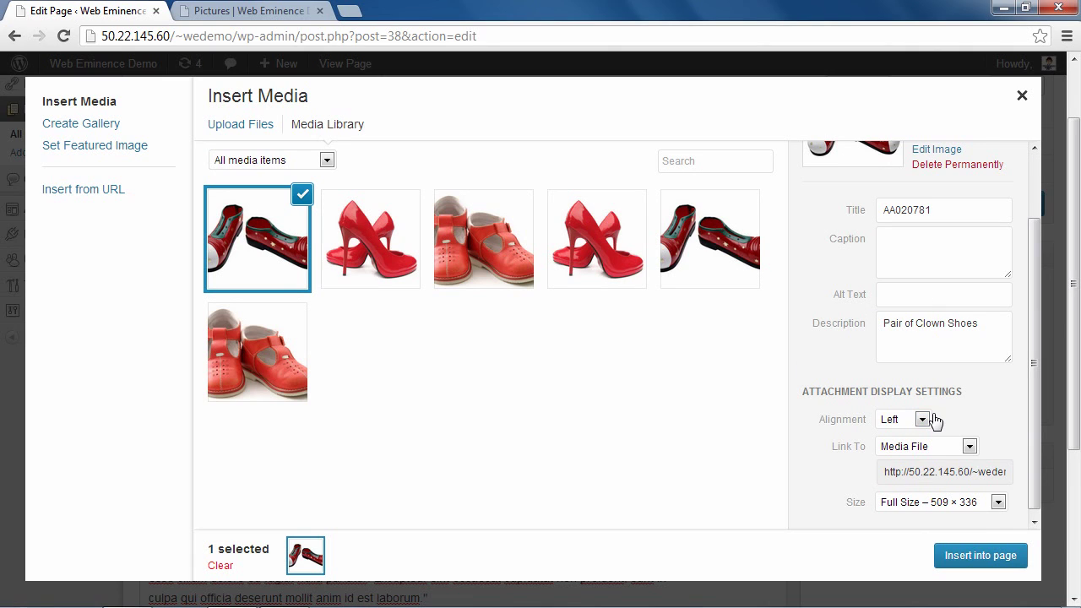
left_click(923, 414)
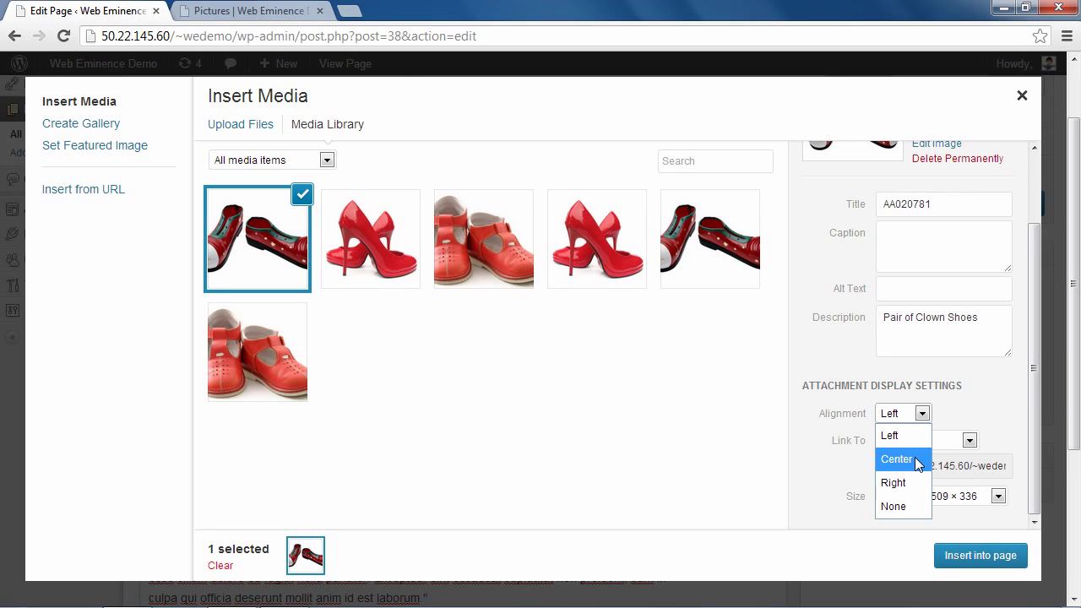
left_click(918, 460)
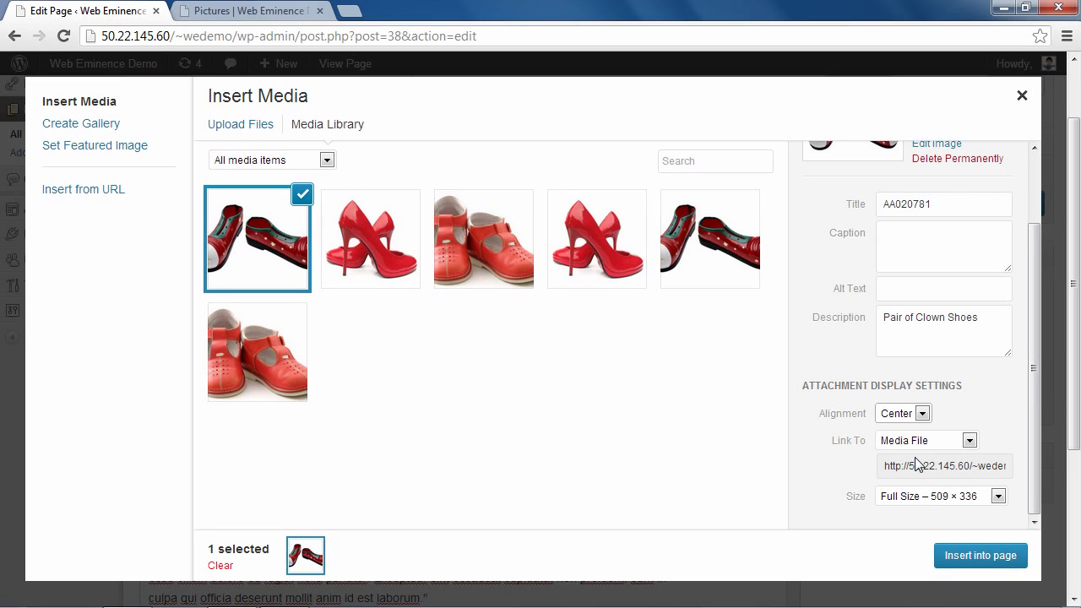
- Link it to custom URL webeminence.com, choose Medium 300 × 198, and insert it
left_click(970, 441)
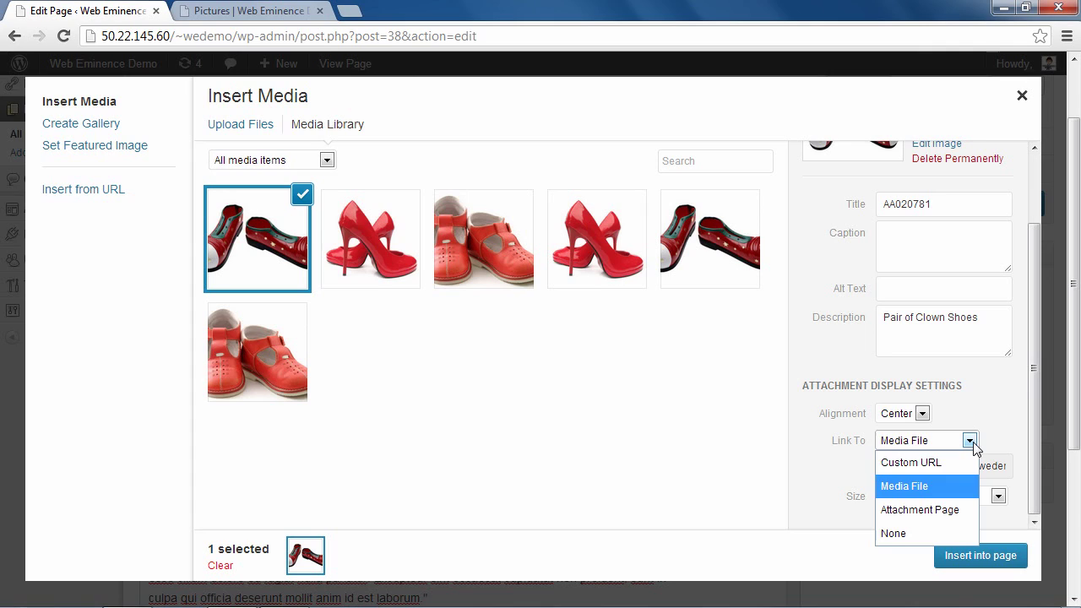
left_click(917, 463)
left_click(932, 469)
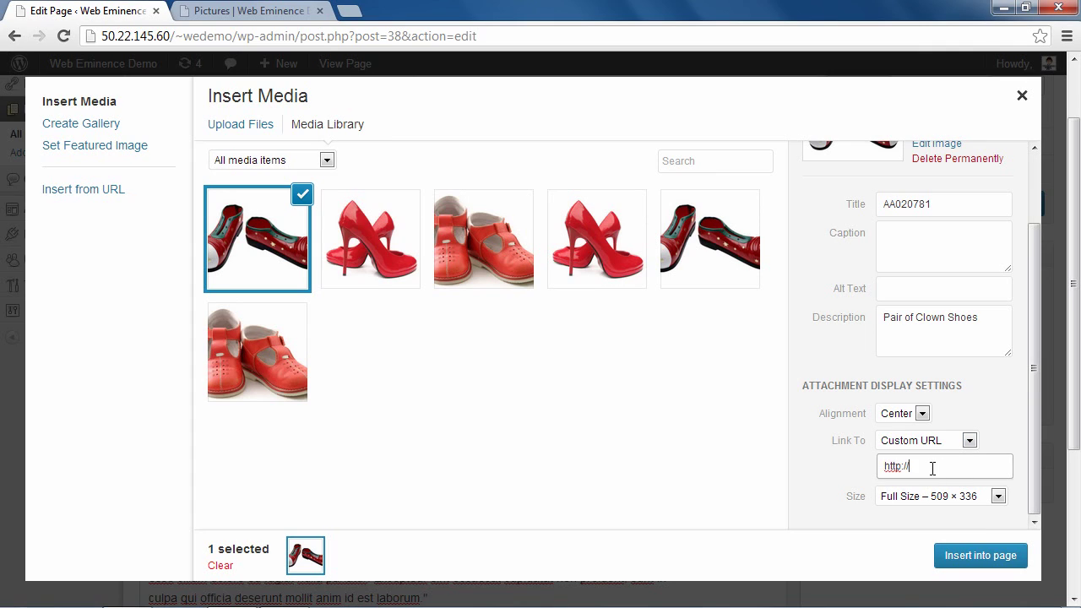
type("webeminence.com")
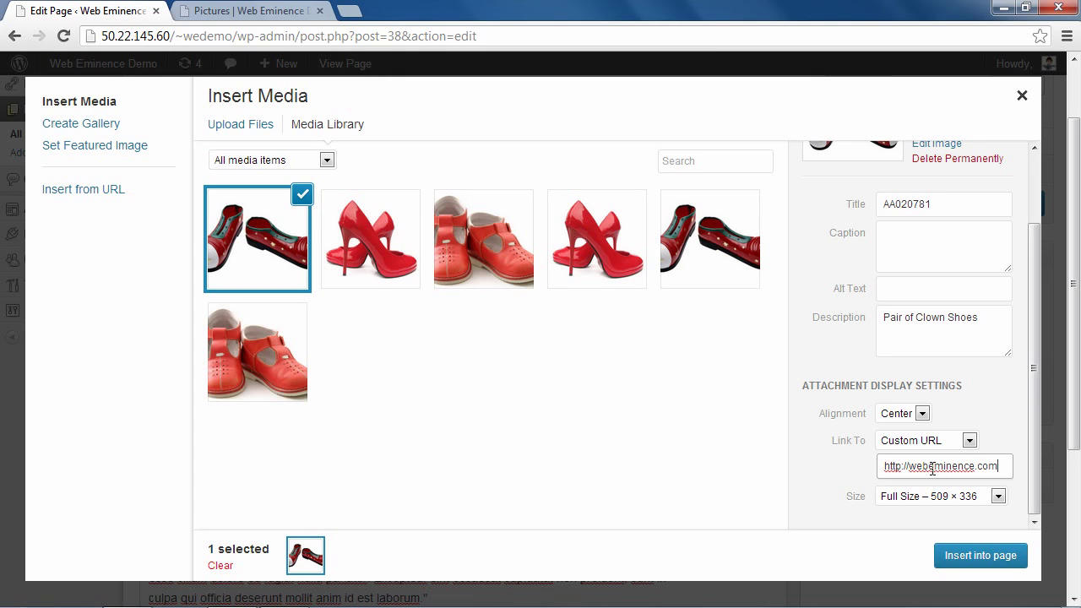
left_click(997, 497)
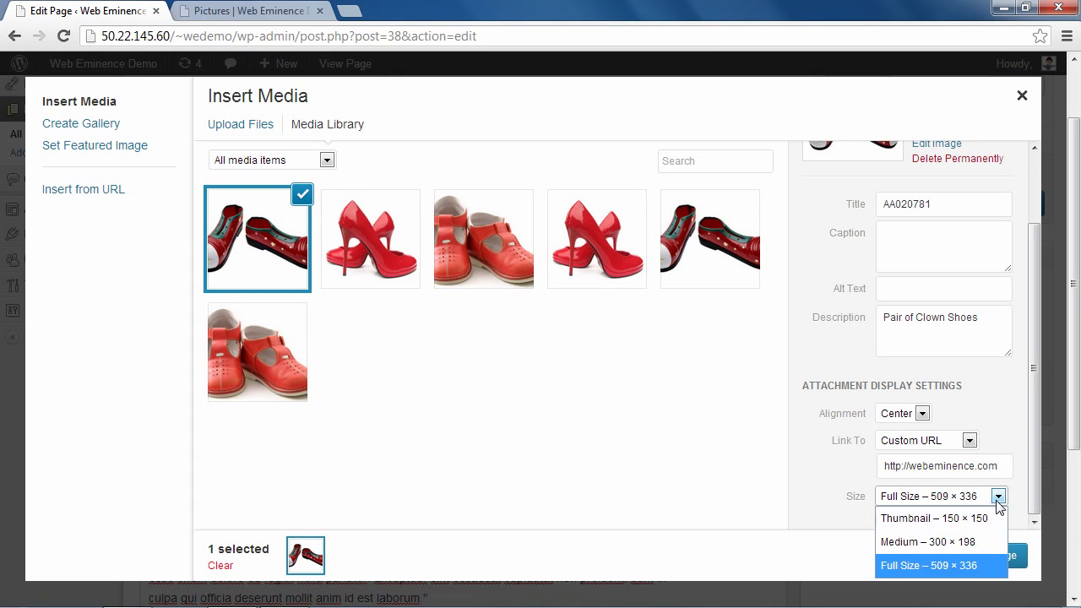
left_click(980, 543)
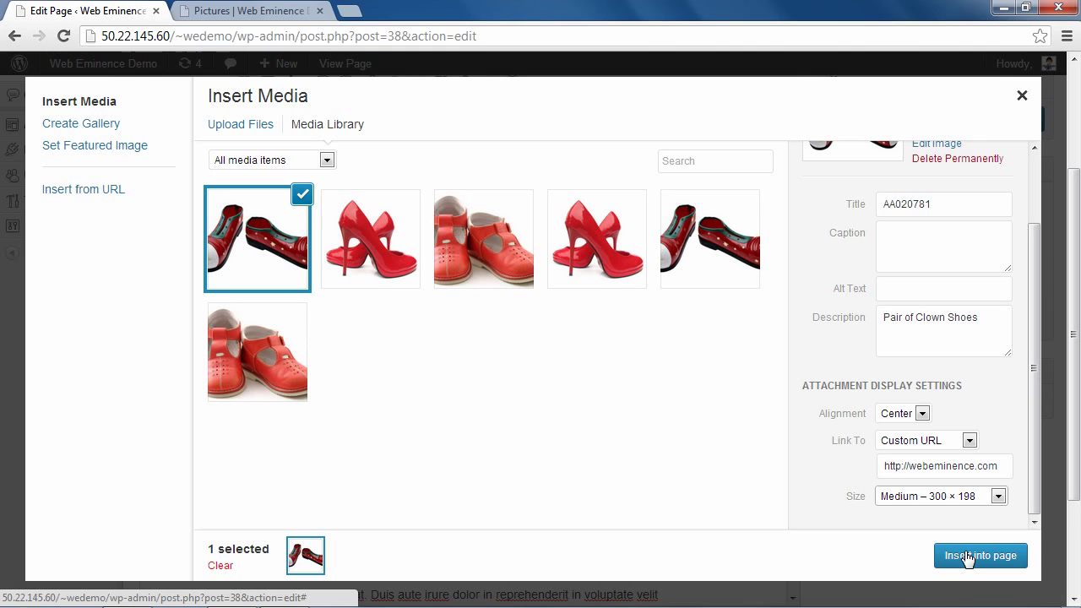
left_click(967, 557)
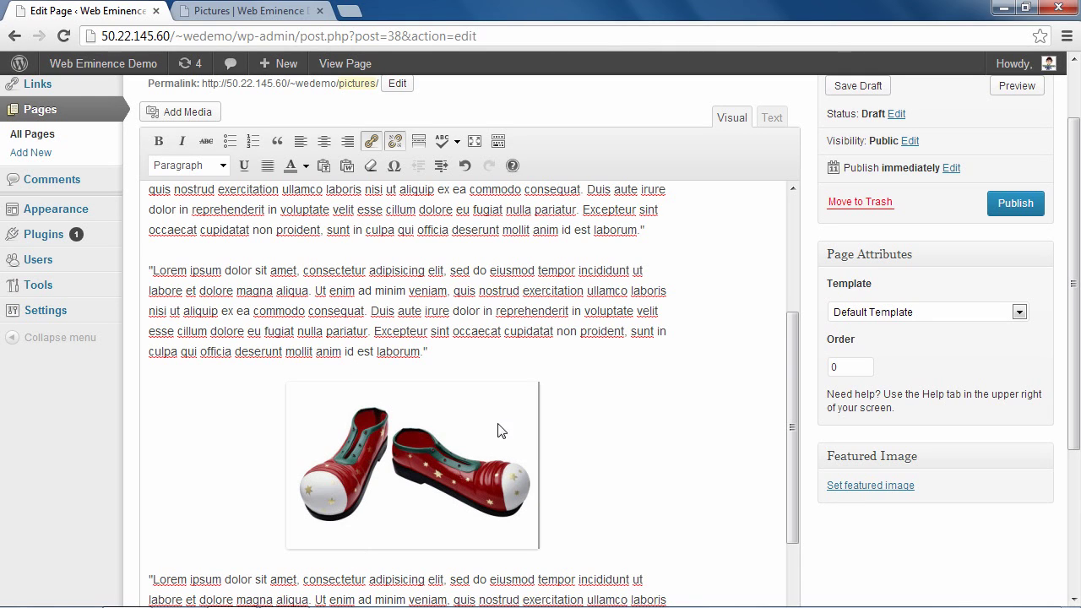
- Preview the Pictures page with the new clown-shoes image in a separate tab
scroll(498, 430, "up", 3)
scroll(496, 405, "down", 3)
scroll(1021, 90, "up", 1)
left_click(1018, 171)
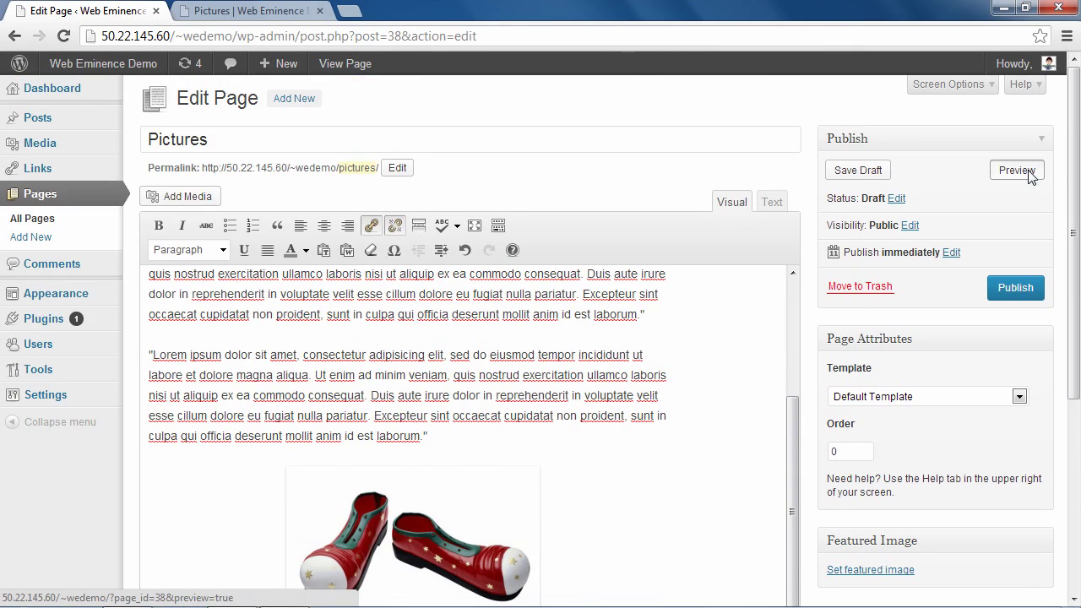
left_click(270, 17)
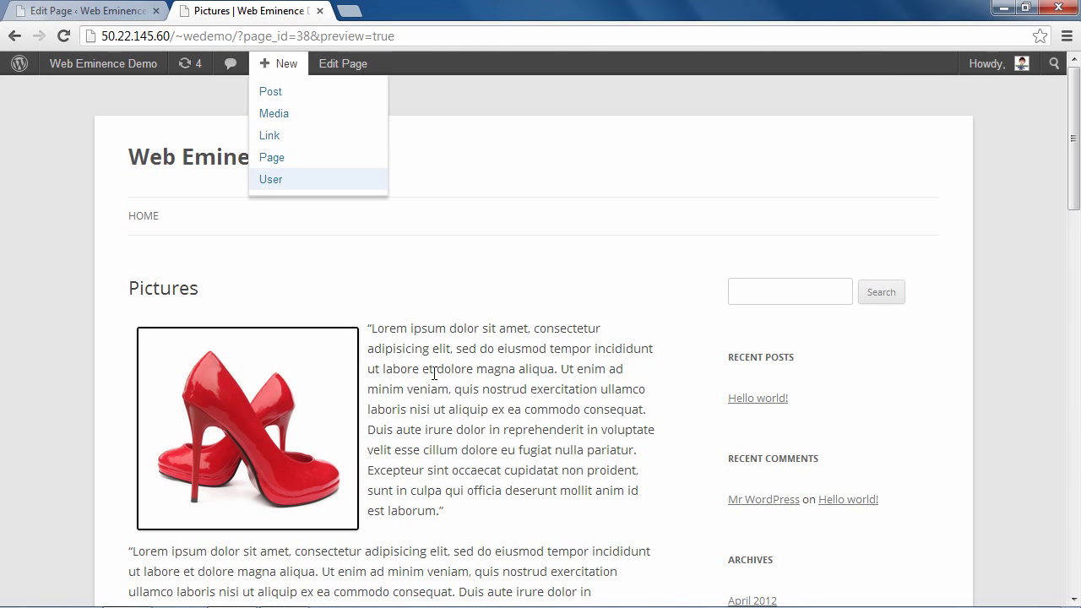
- Scroll the preview to check both shoe images, then return to the Edit Page tab
scroll(434, 375, "down", 2)
scroll(434, 376, "down", 4)
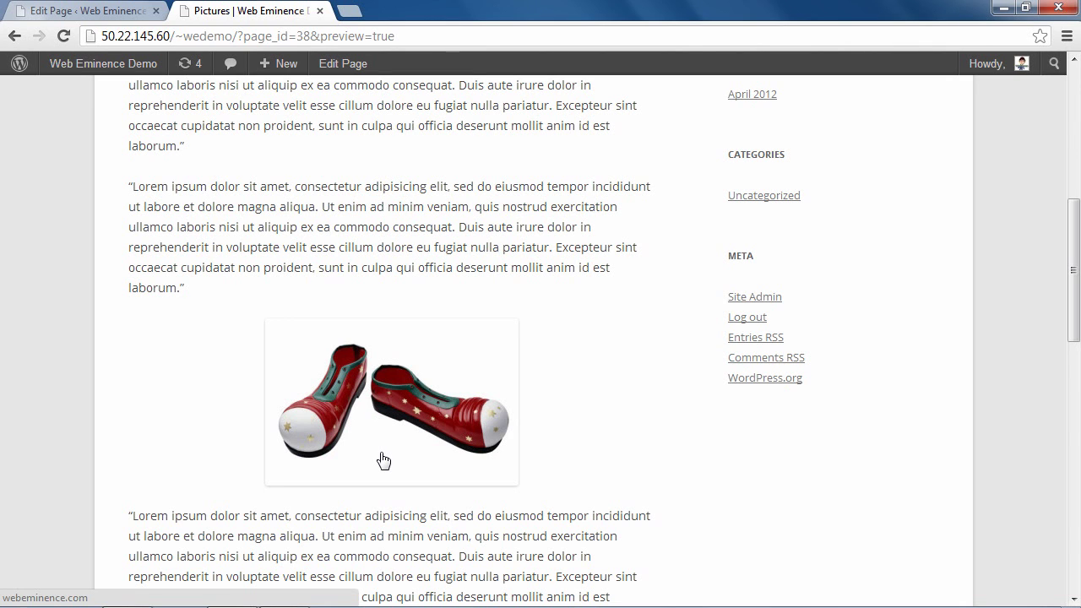
scroll(383, 460, "down", 5)
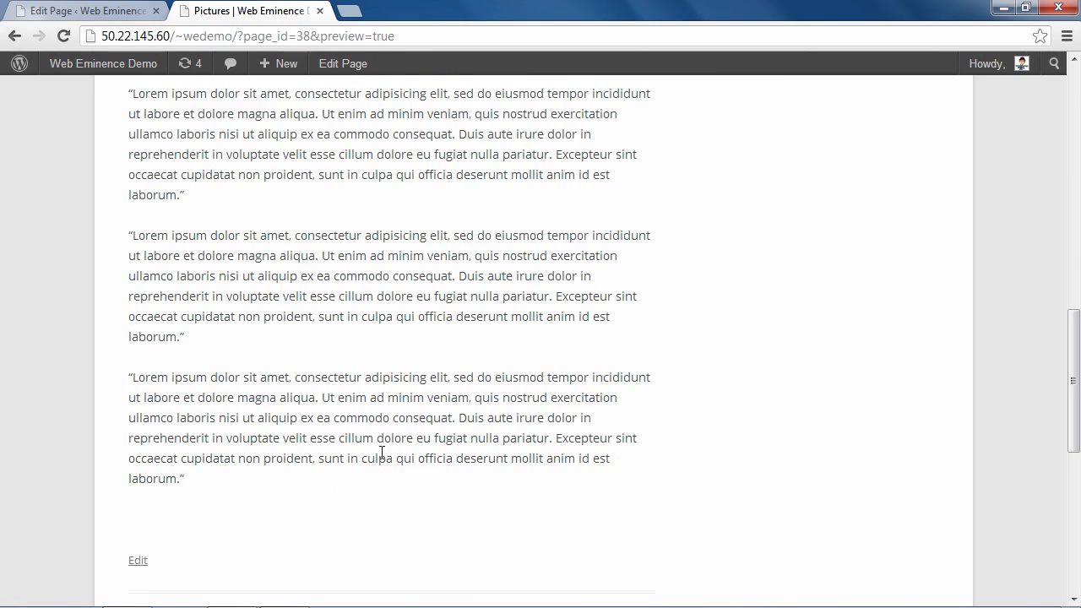
scroll(382, 453, "up", 10)
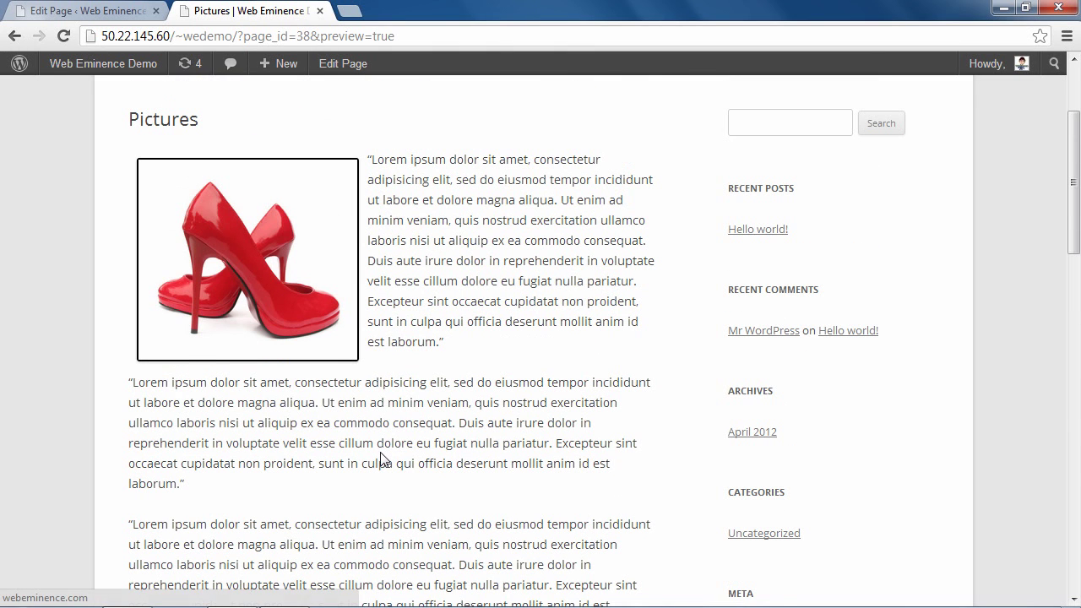
scroll(383, 460, "up", 1)
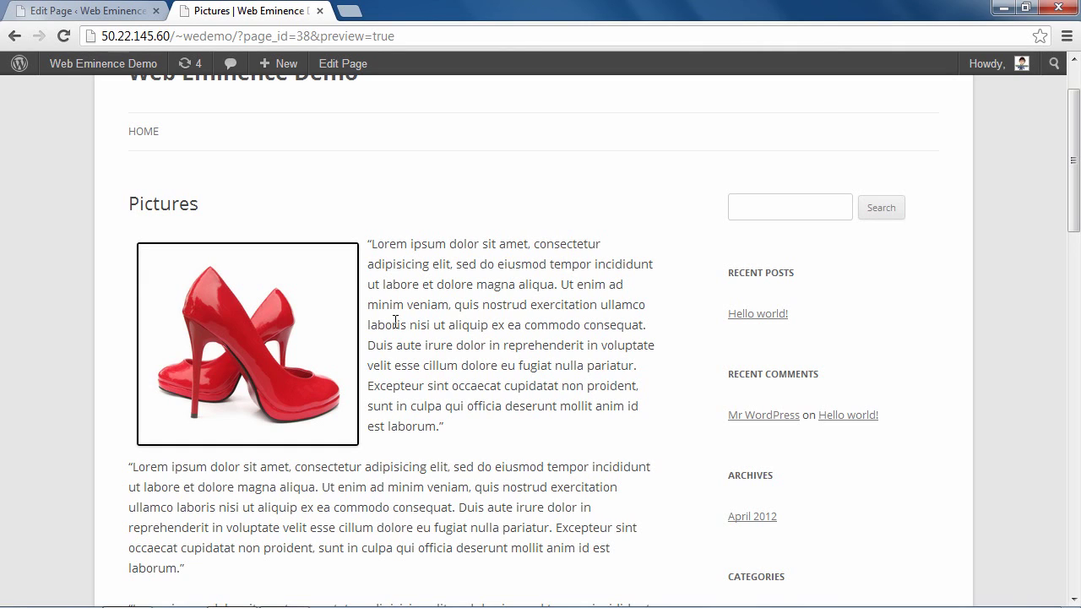
left_click(114, 12)
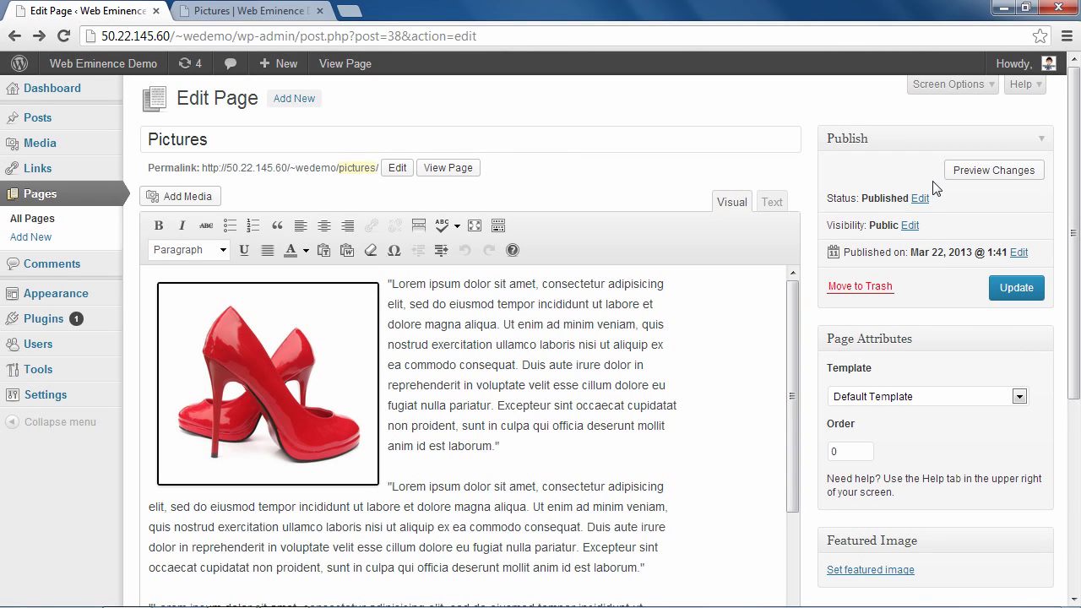
- Update the published Pictures page and view its live version
left_click(1034, 294)
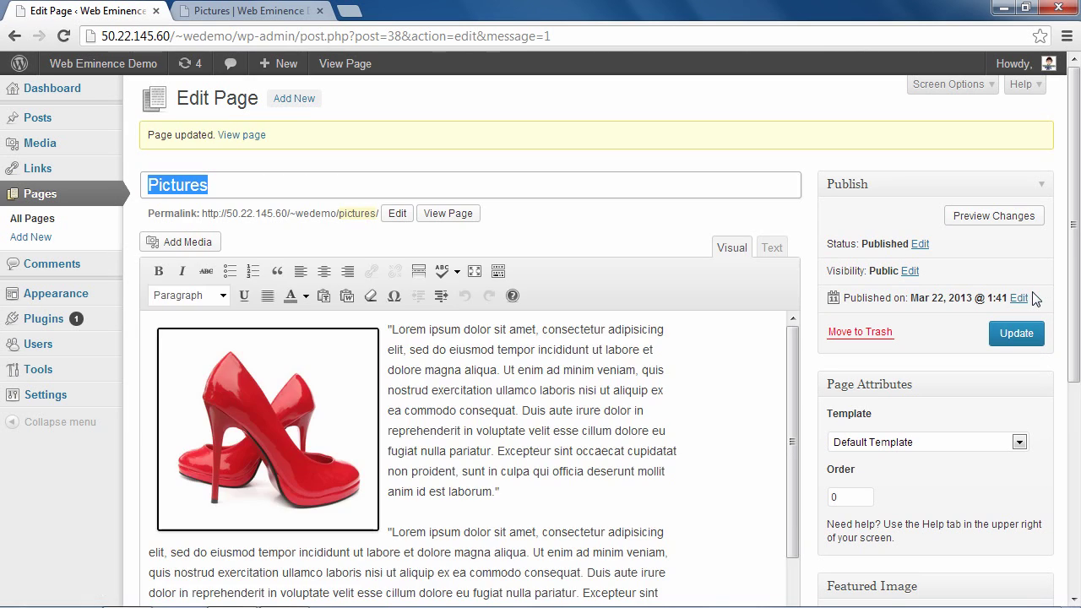
left_click(465, 221)
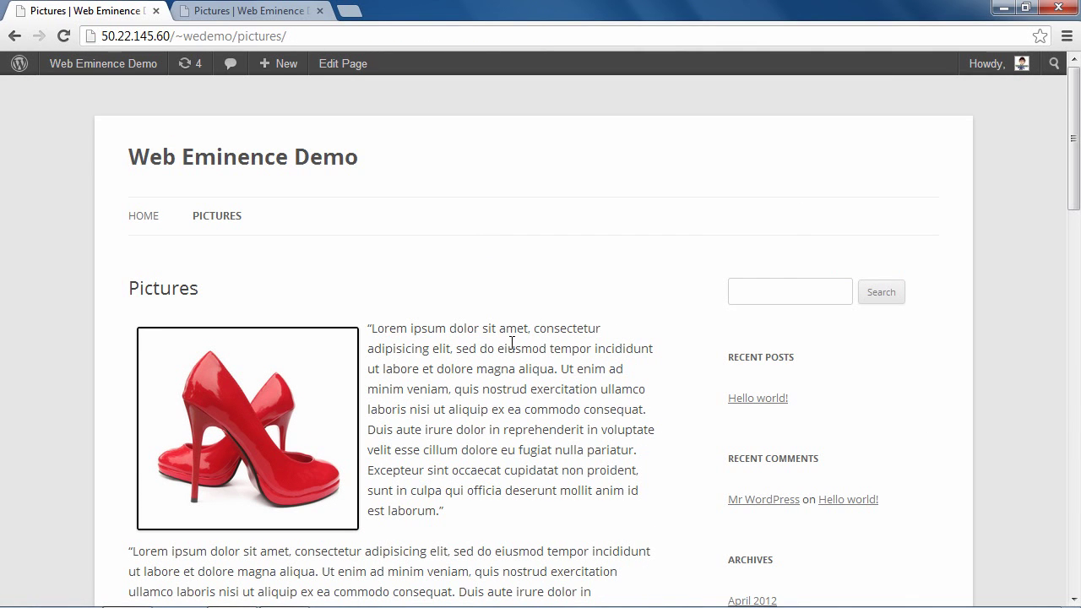
- Scroll the live page to confirm both shoe images, then reopen the editor and its preview
scroll(512, 343, "down", 10)
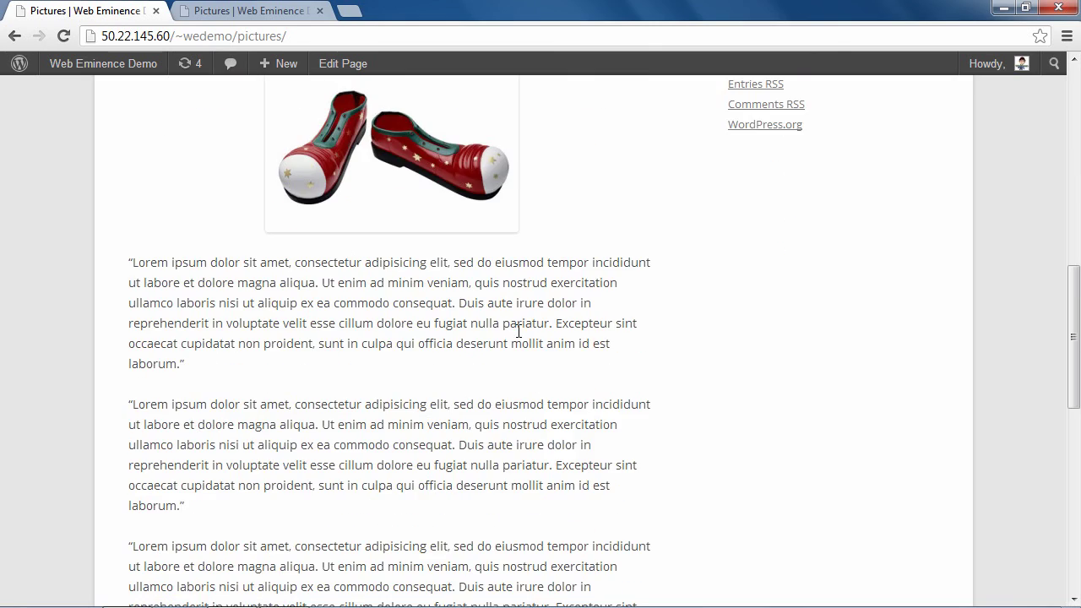
scroll(521, 329, "down", 5)
scroll(522, 330, "up", 8)
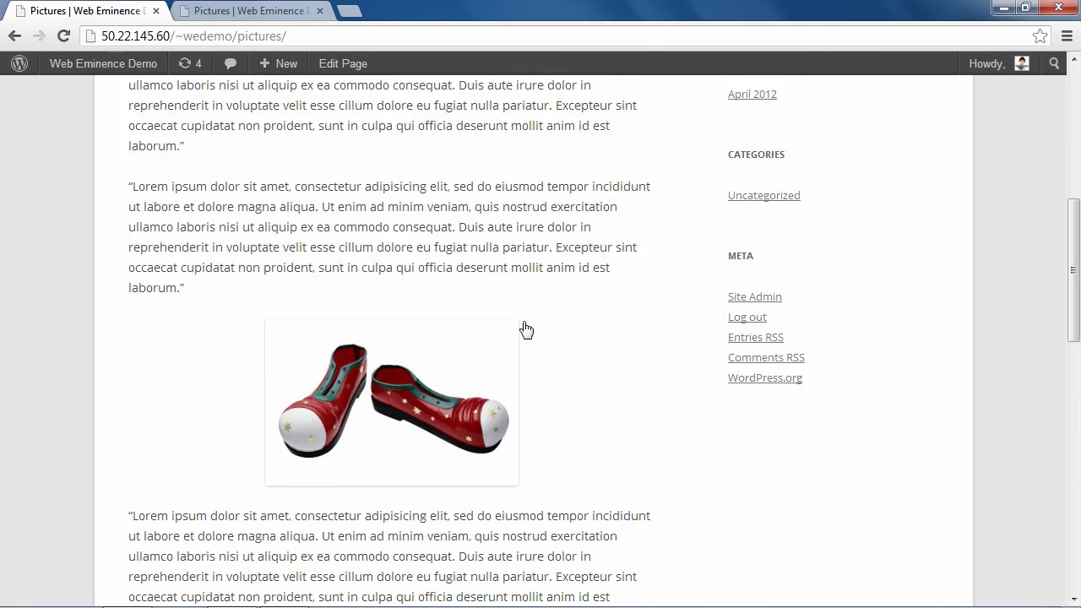
scroll(524, 329, "up", 8)
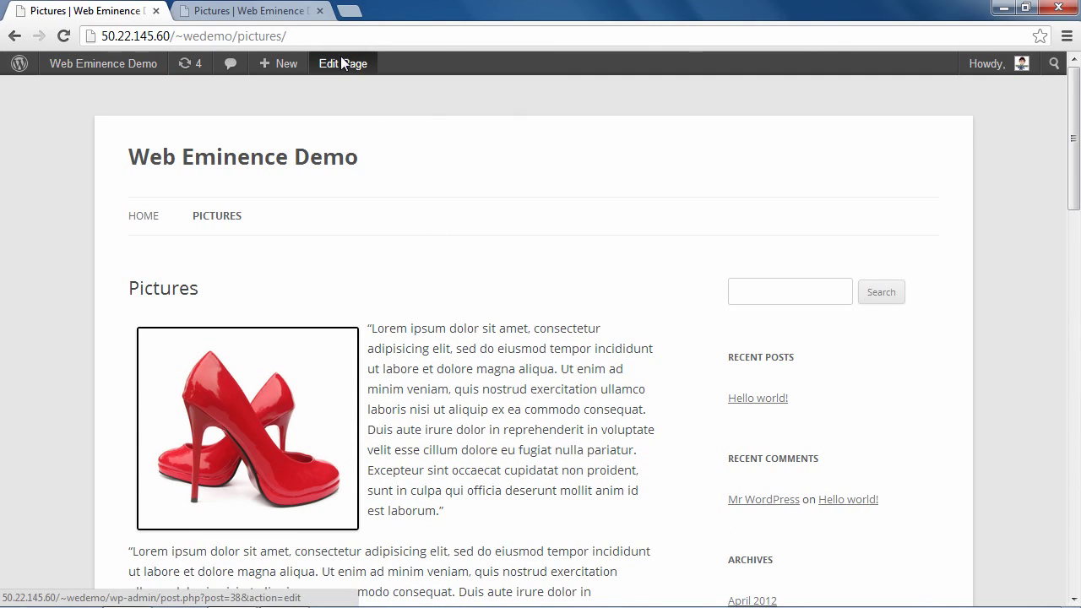
left_click(343, 64)
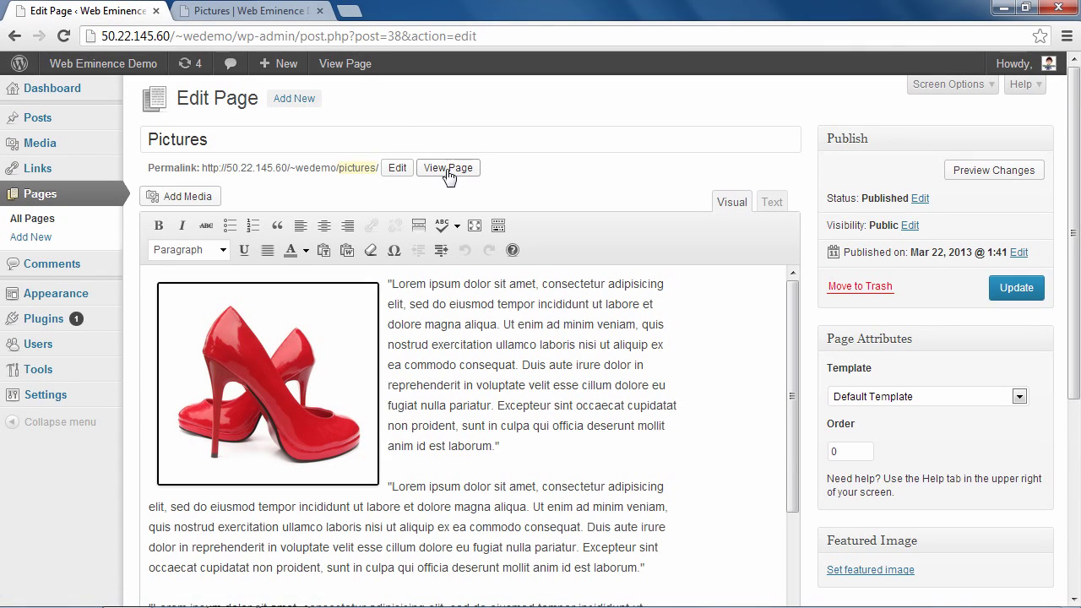
left_click(449, 170)
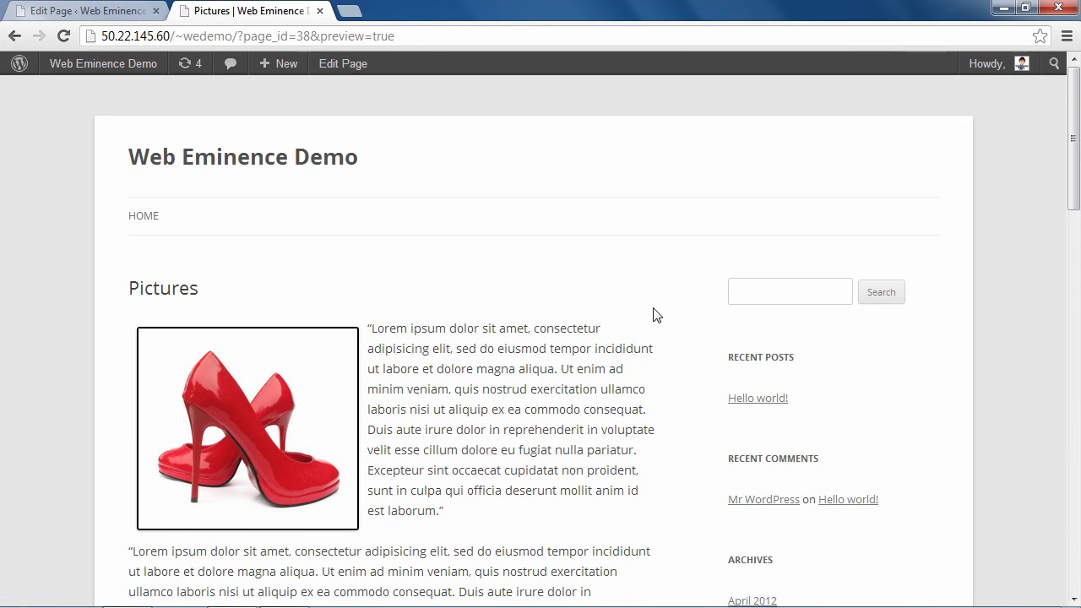